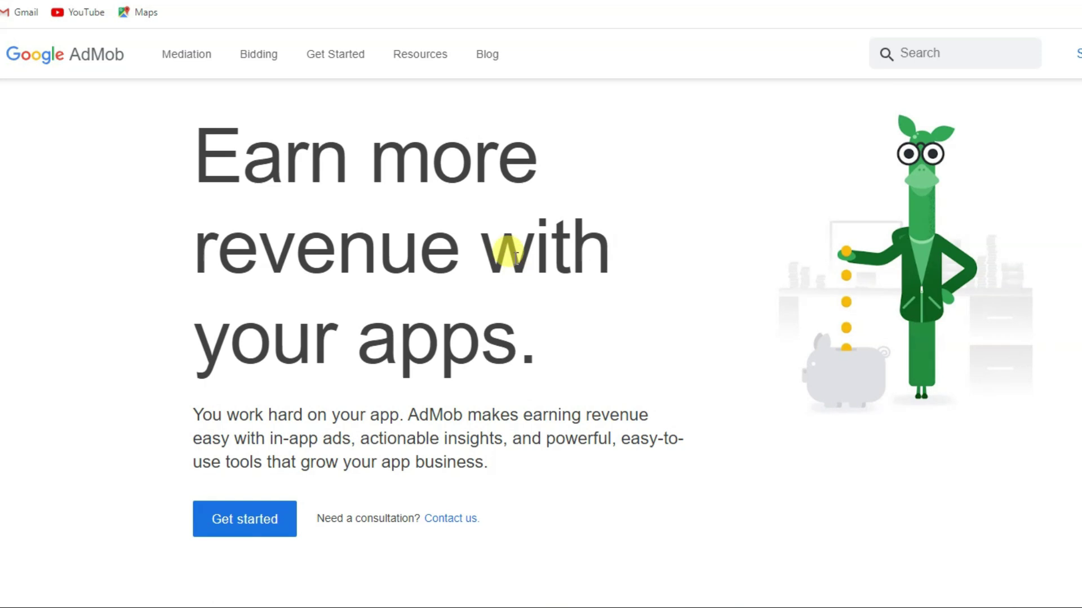
- Move the AdMob earnings calculator to about 1,001,292 monthly active users, giving about $28,567 per year
scroll(513, 255, down, 12)
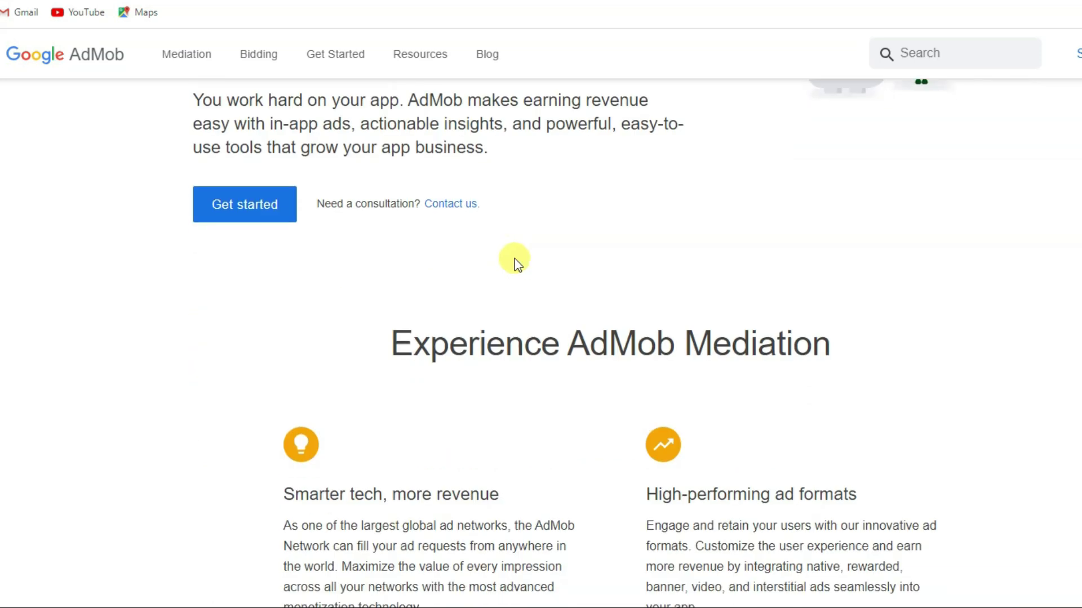
scroll(514, 260, down, 12)
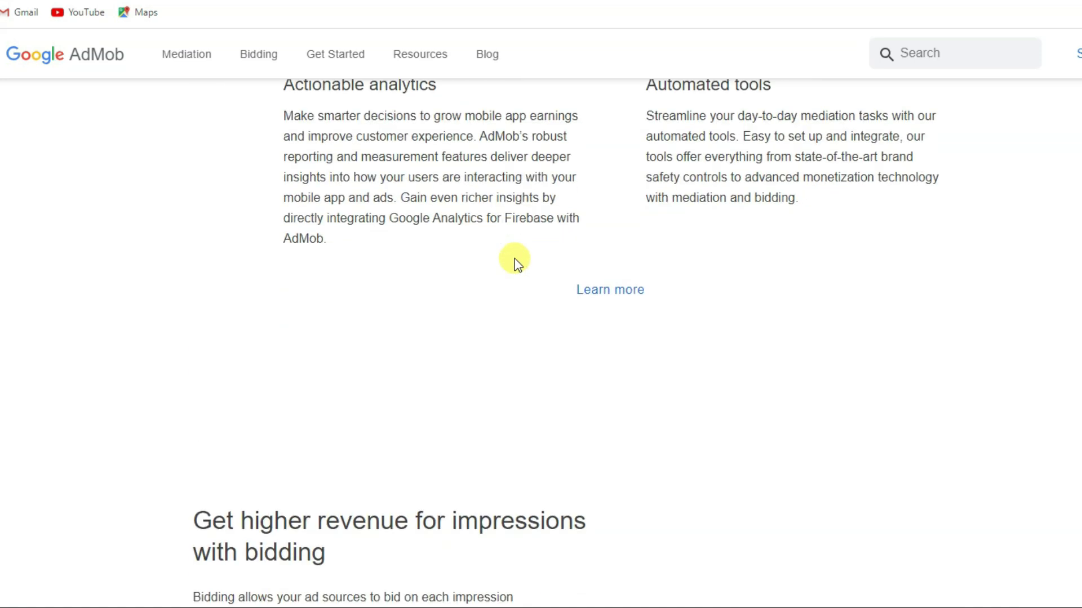
scroll(514, 260, down, 5)
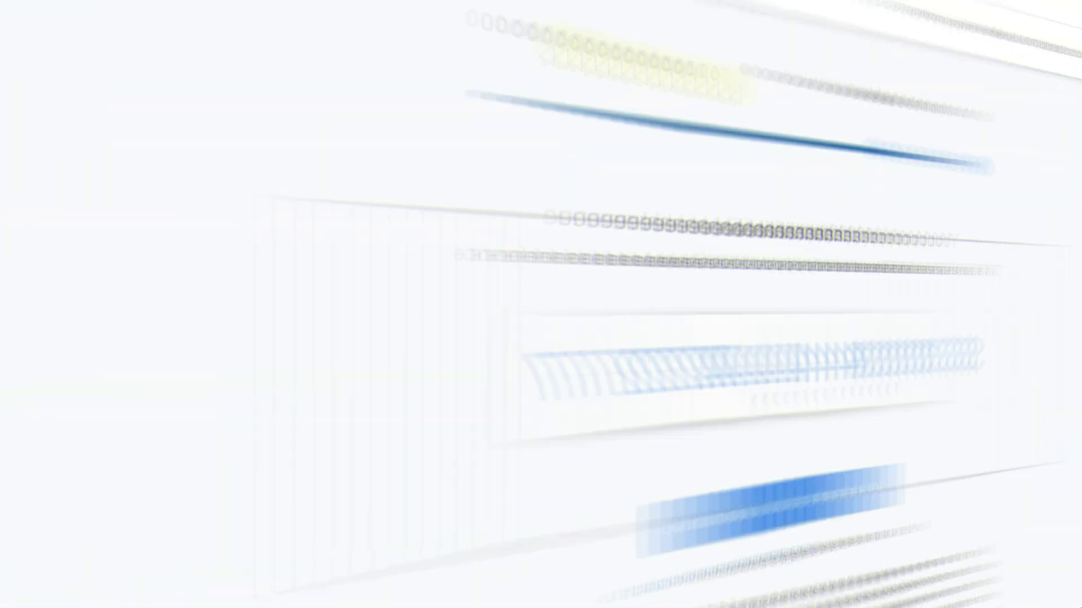
drag(747, 135, 776, 137)
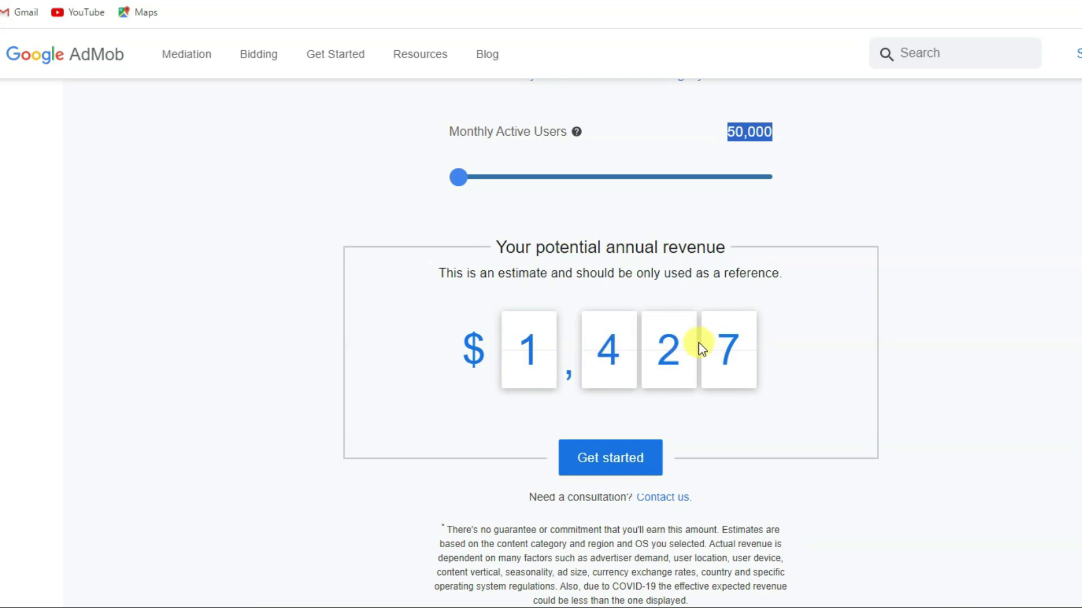
click(487, 177)
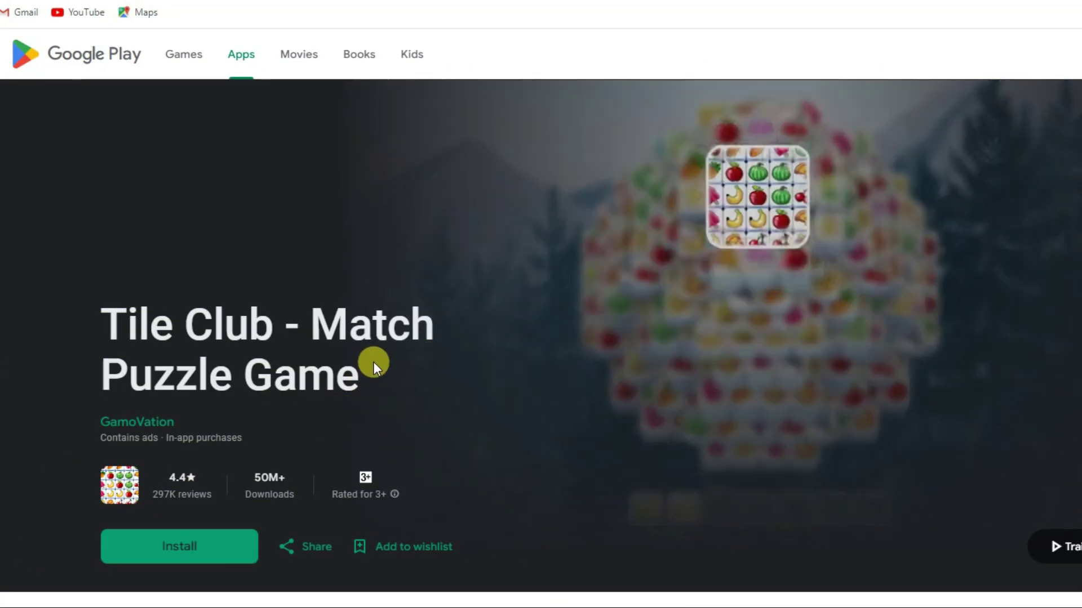
- Highlight the 50M+ Downloads figure on the Tile Club listing
scroll(373, 362, down, 3)
triple_click(269, 320)
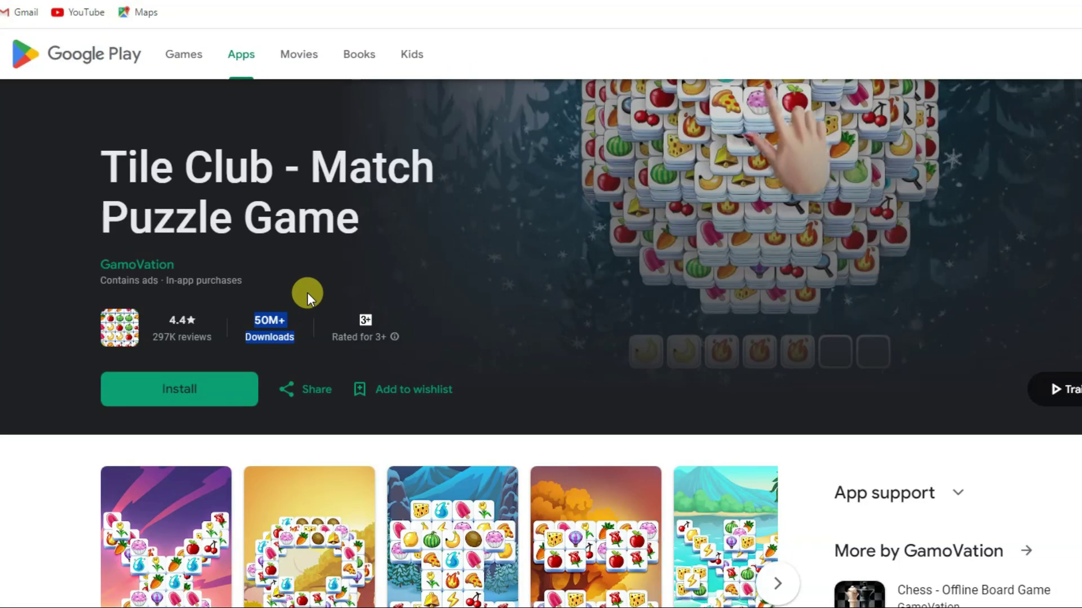
click(275, 330)
- Highlight the Tile Club - Match Puzzle Game title, then raise monthly active users to about 2,981,008
scroll(236, 292, up, 1)
drag(104, 242, 366, 284)
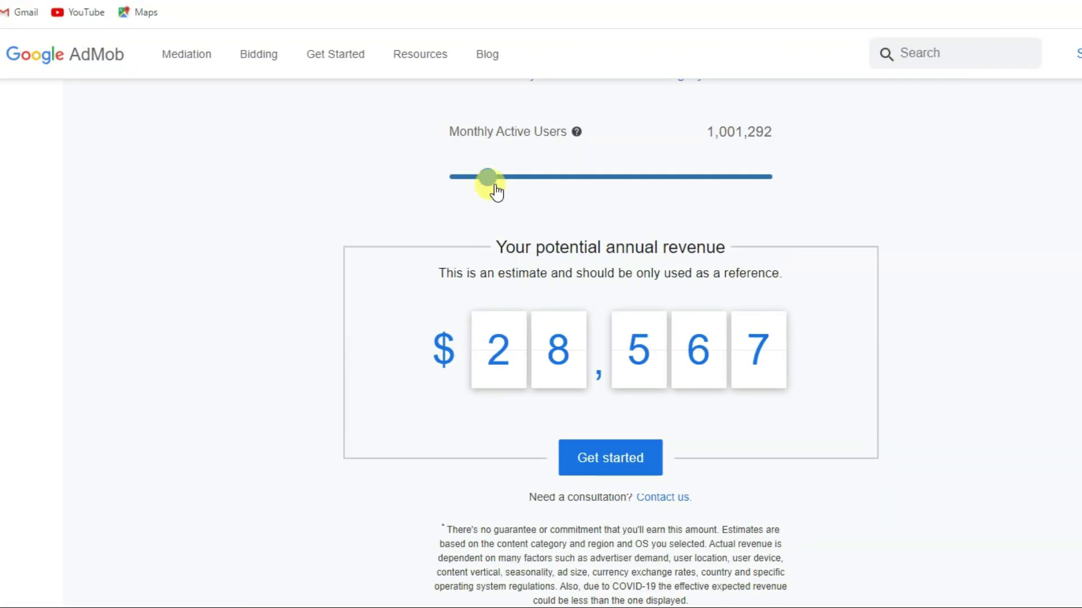
drag(495, 191, 581, 191)
scroll(410, 256, up, 2)
scroll(410, 256, up, 1)
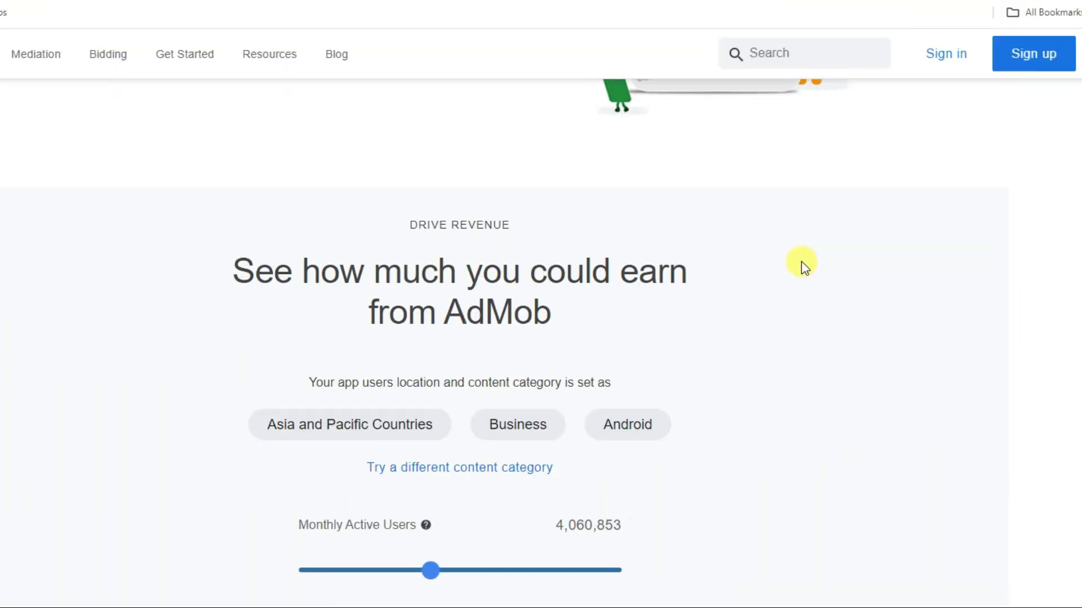
scroll(801, 265, up, 4)
scroll(801, 262, up, 7)
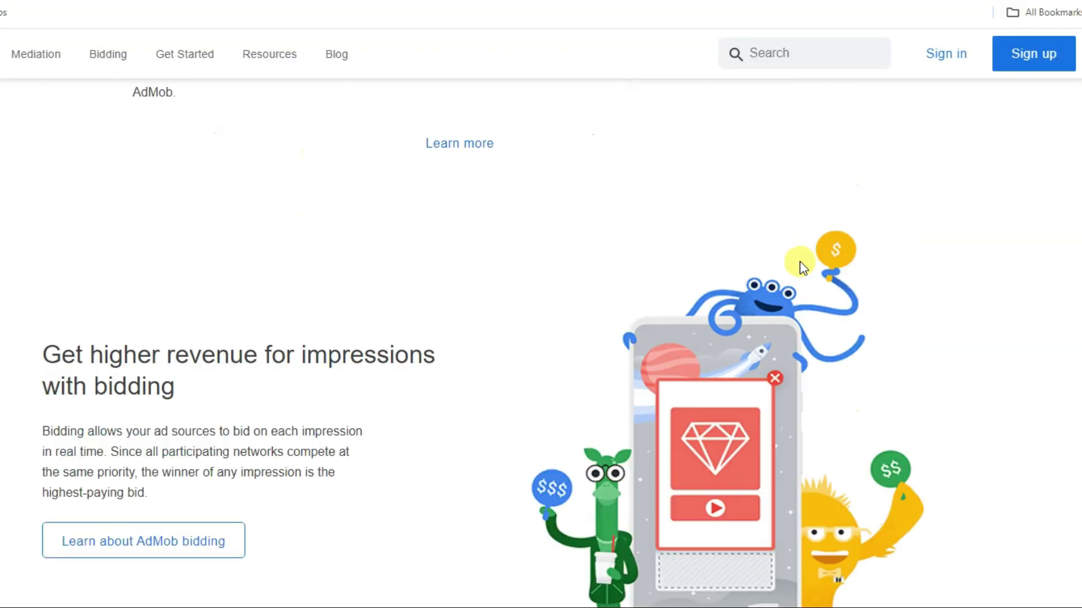
click(1029, 64)
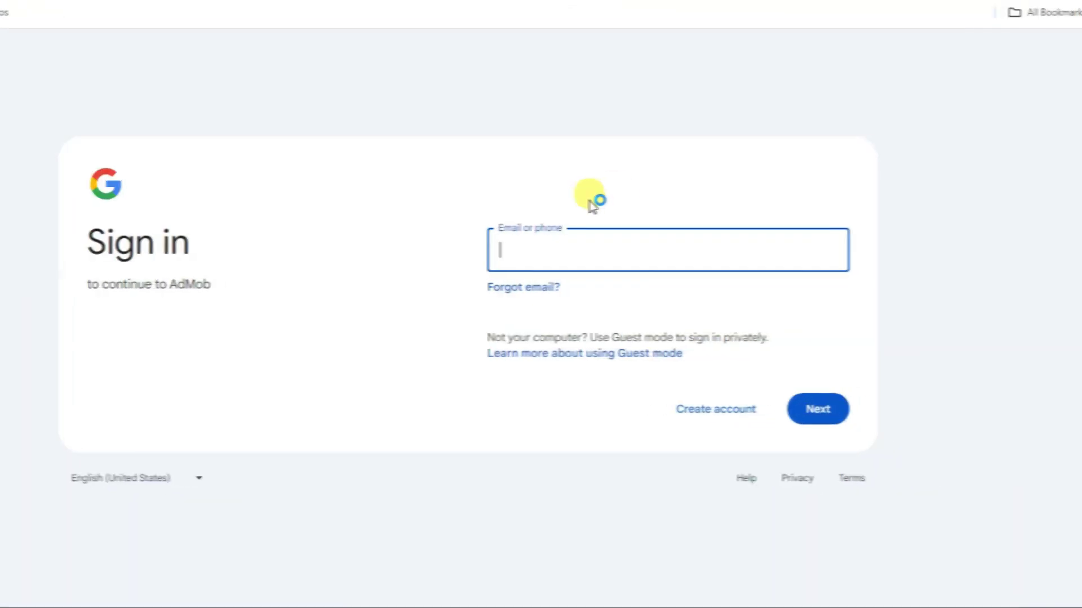
click(627, 262)
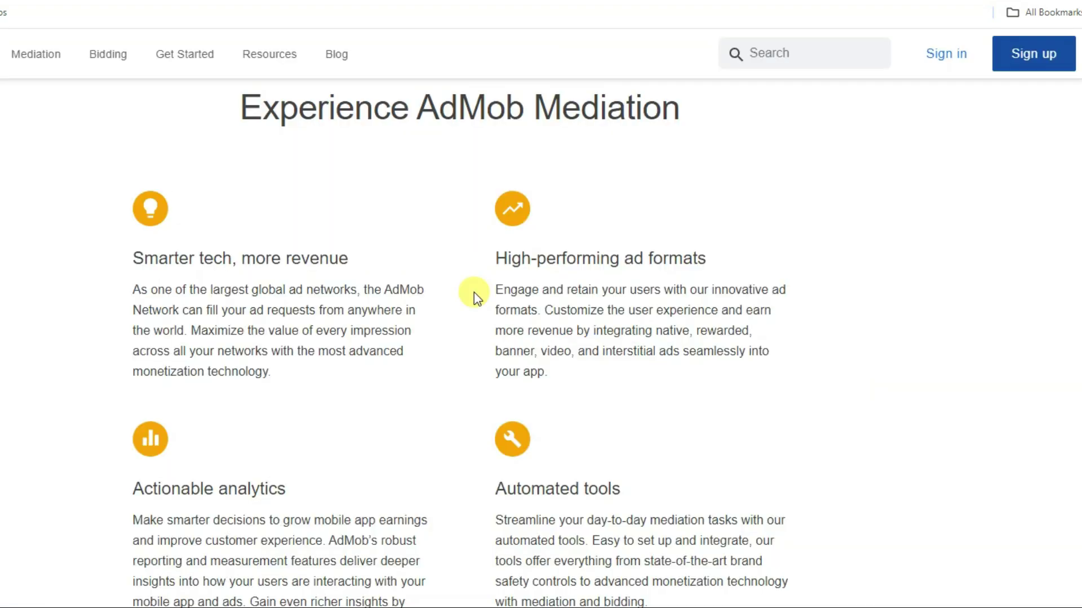
scroll(475, 292, up, 10)
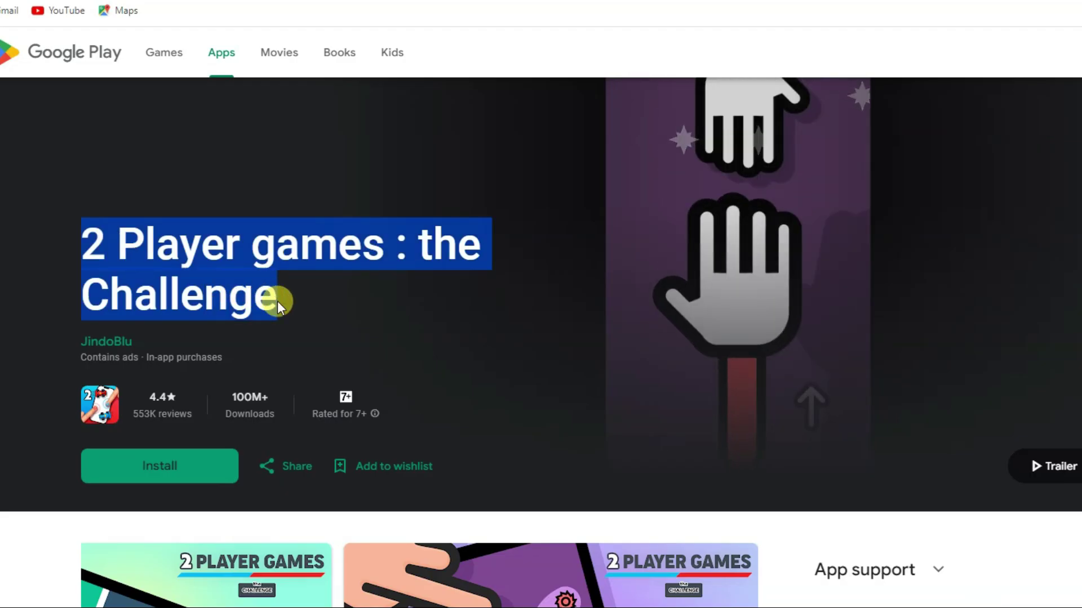
- Highlight the 100M+ Downloads figure on the 2 Player games : the Challenge listing
click(261, 362)
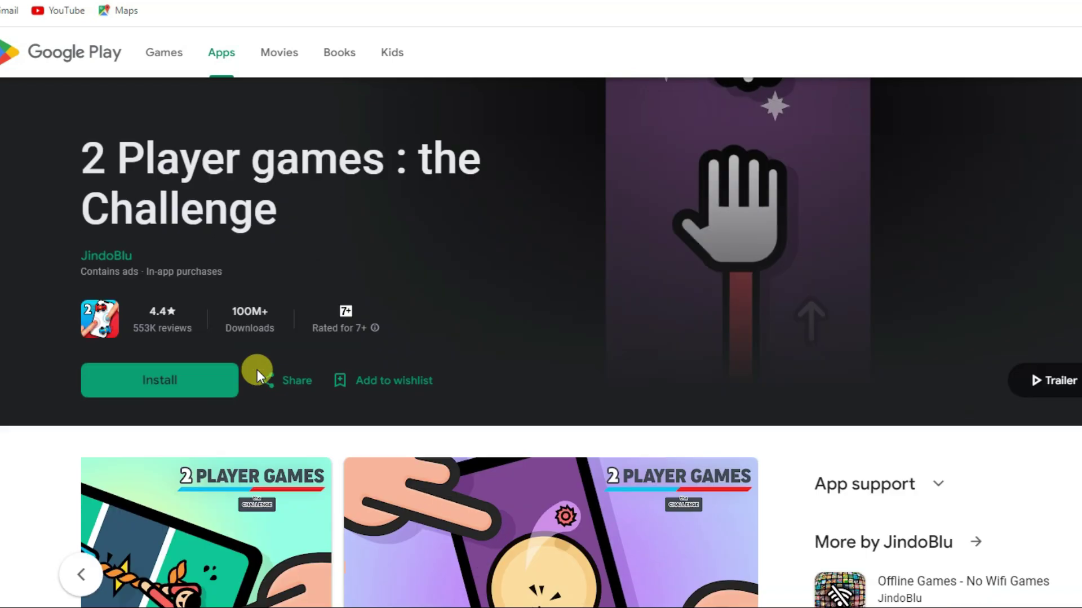
scroll(257, 371, down, 1)
drag(230, 241, 276, 278)
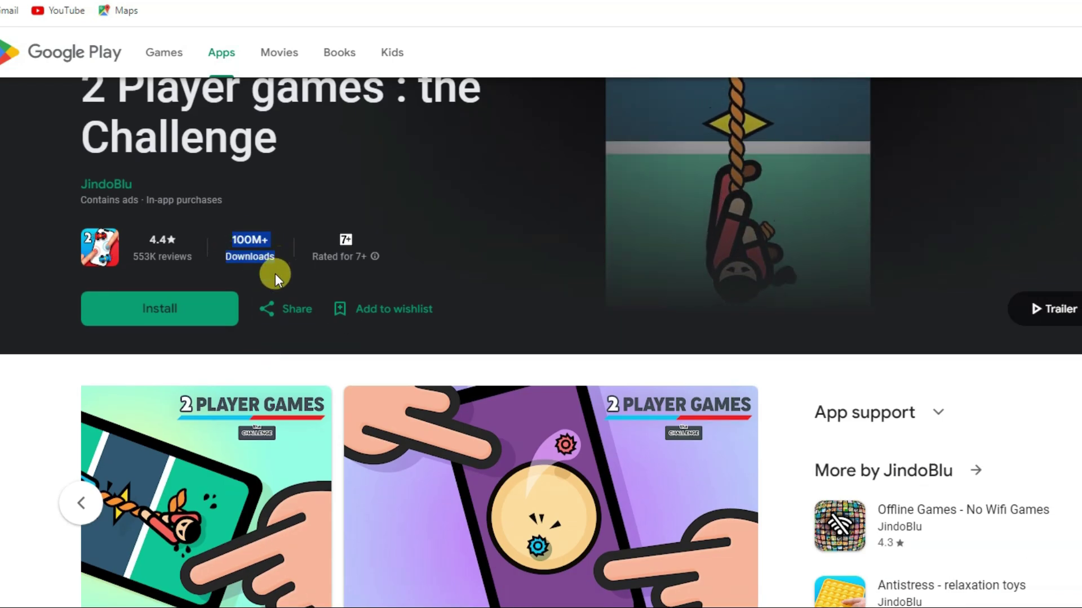
click(265, 241)
scroll(164, 541, down, 1)
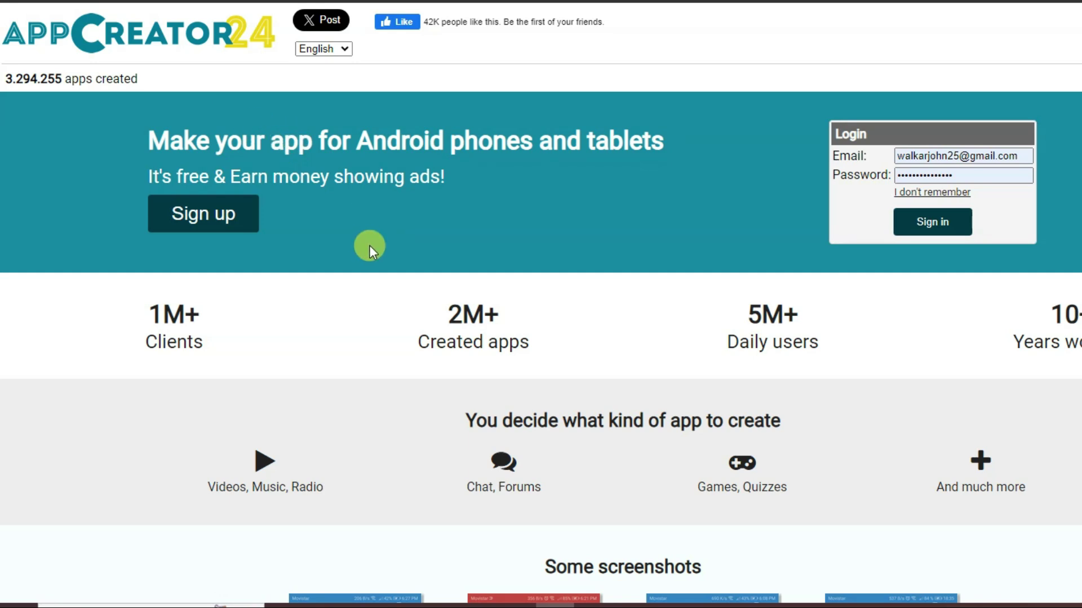
- Highlight the 5M+ Daily users and 1M+ Clients statistics on the AppCreator24 home page
scroll(369, 246, down, 4)
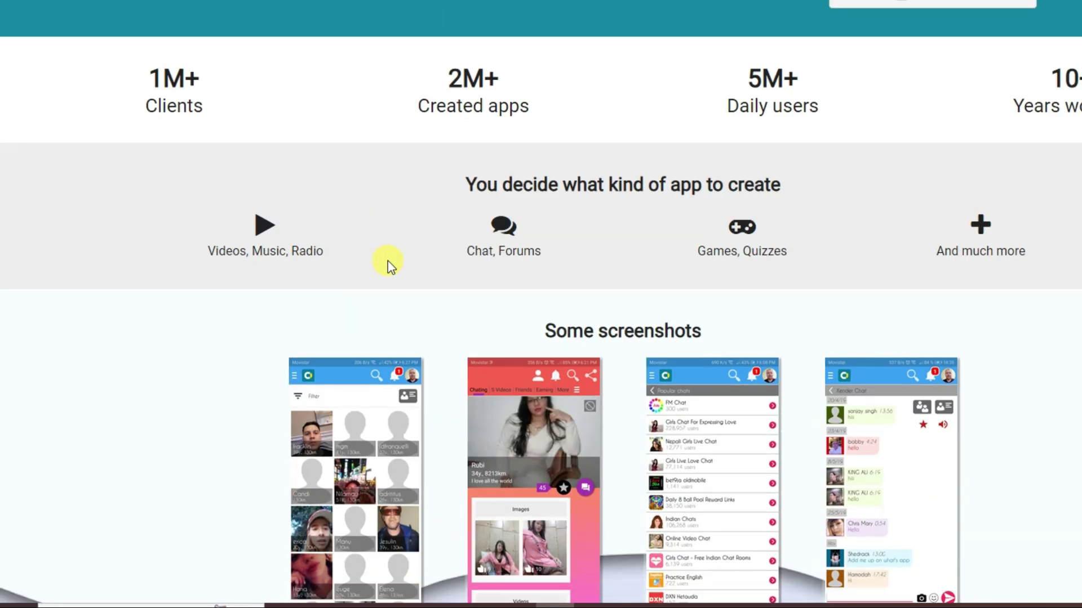
drag(744, 71, 812, 90)
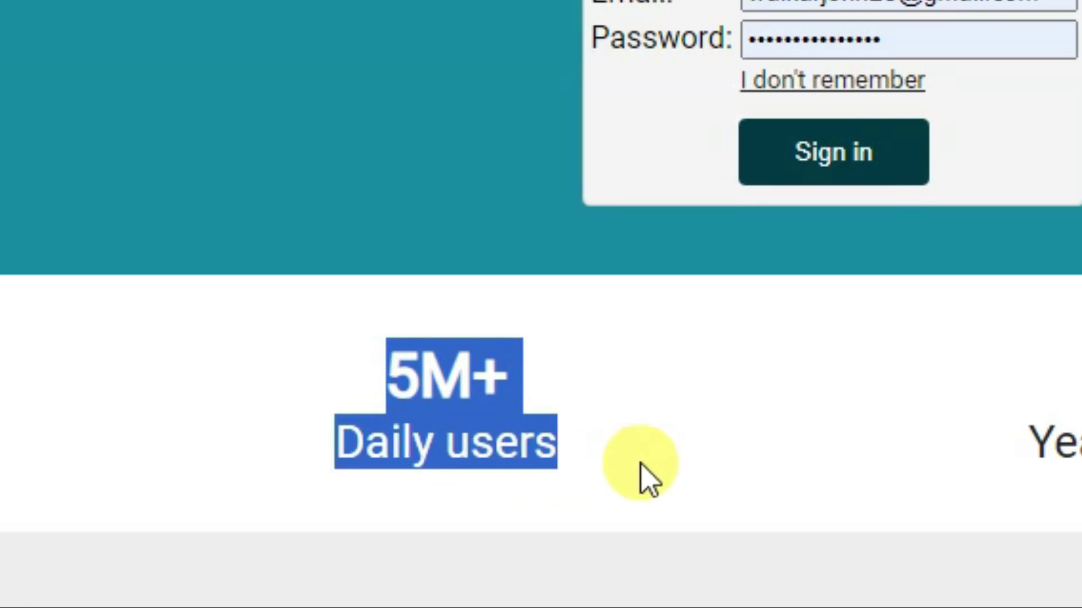
click(648, 479)
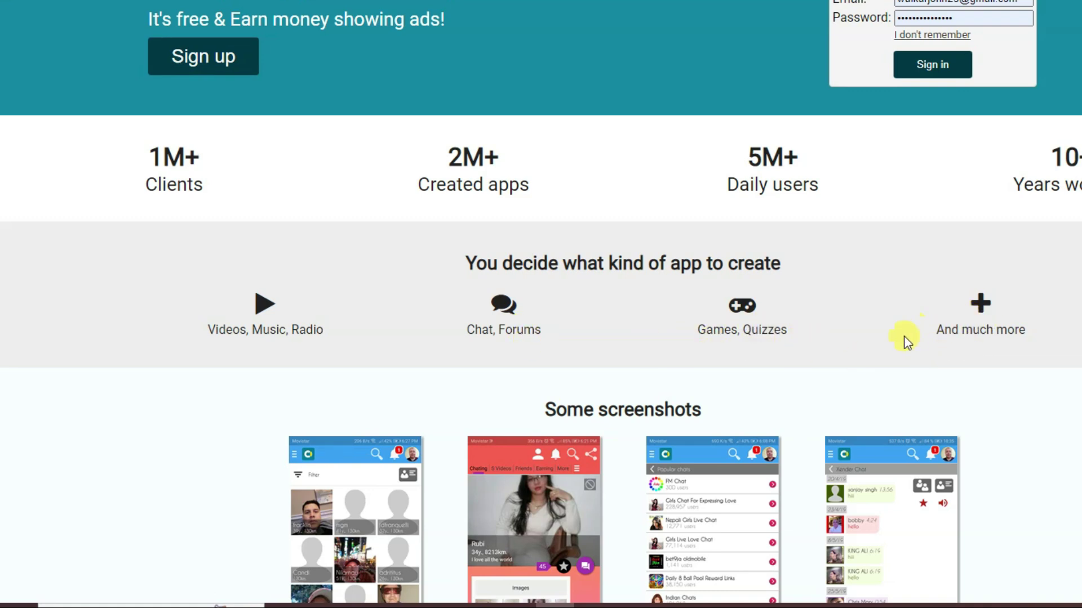
scroll(919, 314, up, 3)
drag(208, 354, 145, 319)
- On the sign-up form, focus the Name field and tick 'I accept terms of service'
scroll(639, 243, down, 9)
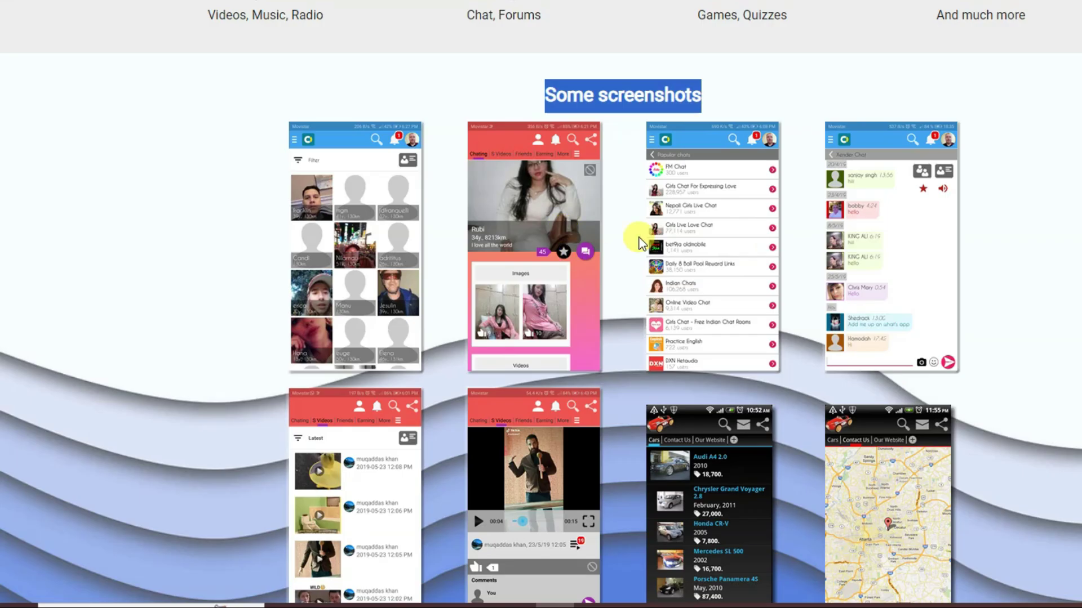
scroll(690, 264, down, 9)
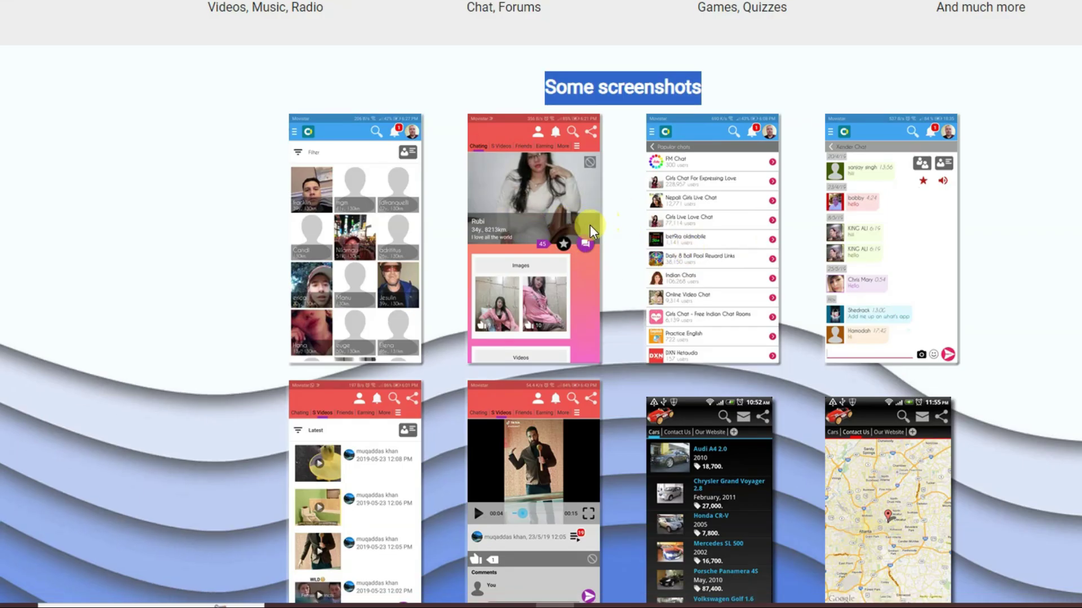
scroll(495, 188, up, 2)
scroll(495, 189, down, 3)
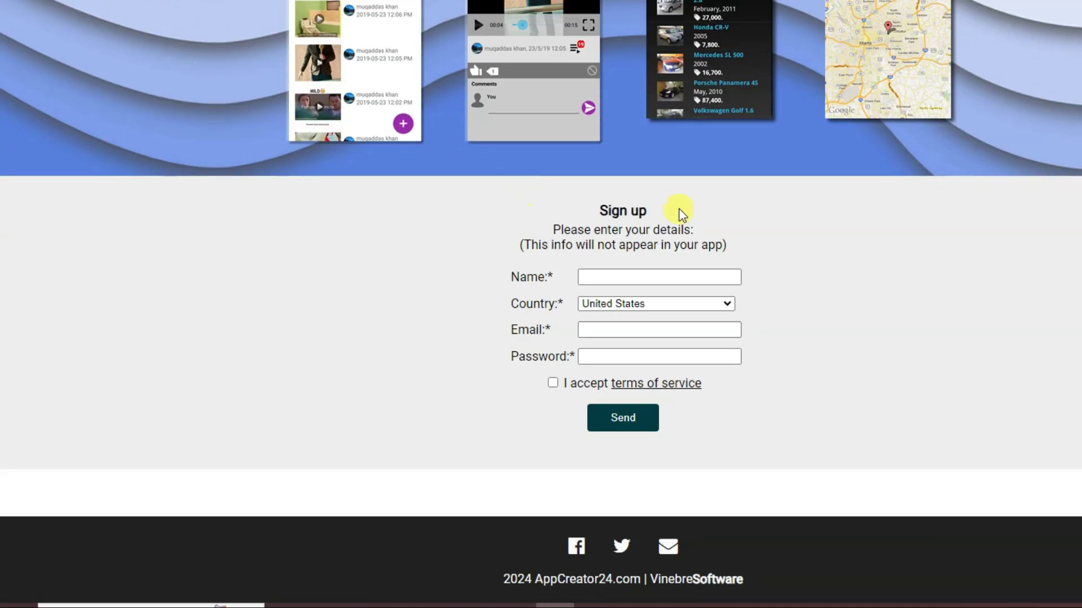
click(599, 276)
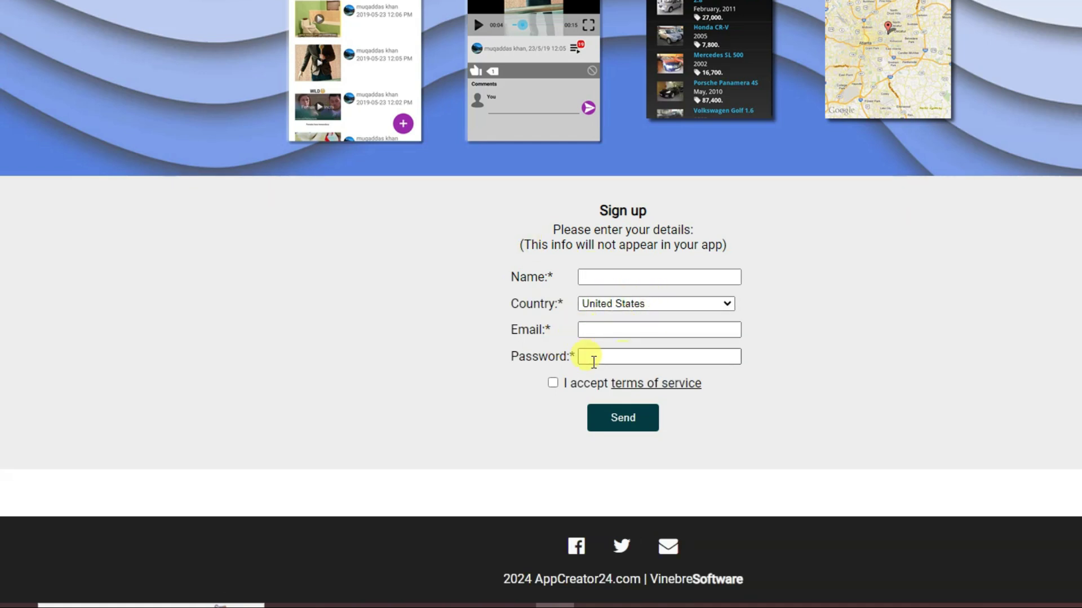
click(553, 384)
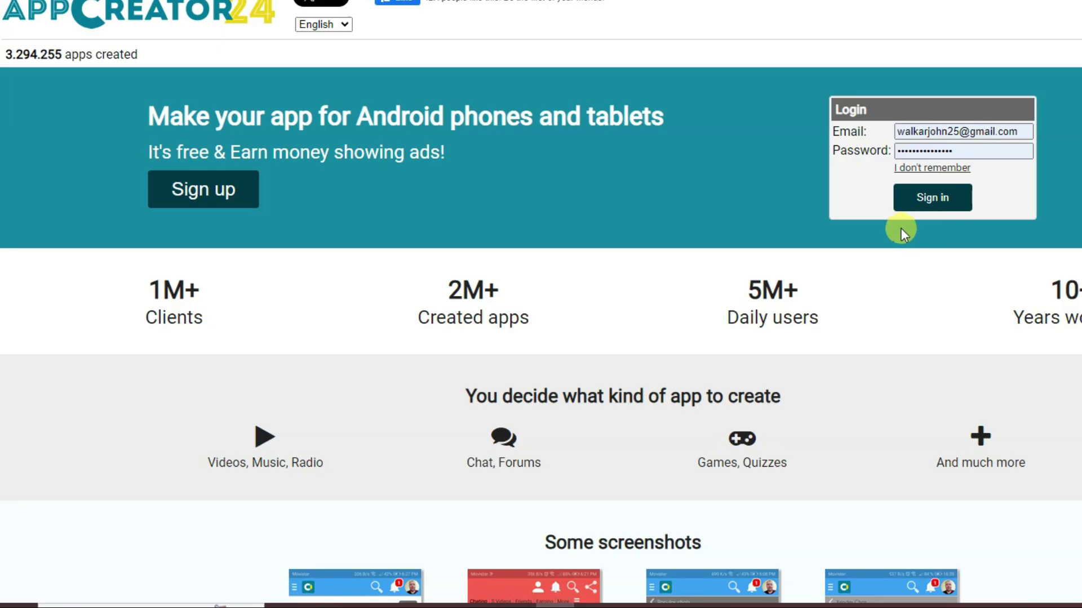
- Sign in to AppCreator24 and start a new app from the Apps list
click(952, 202)
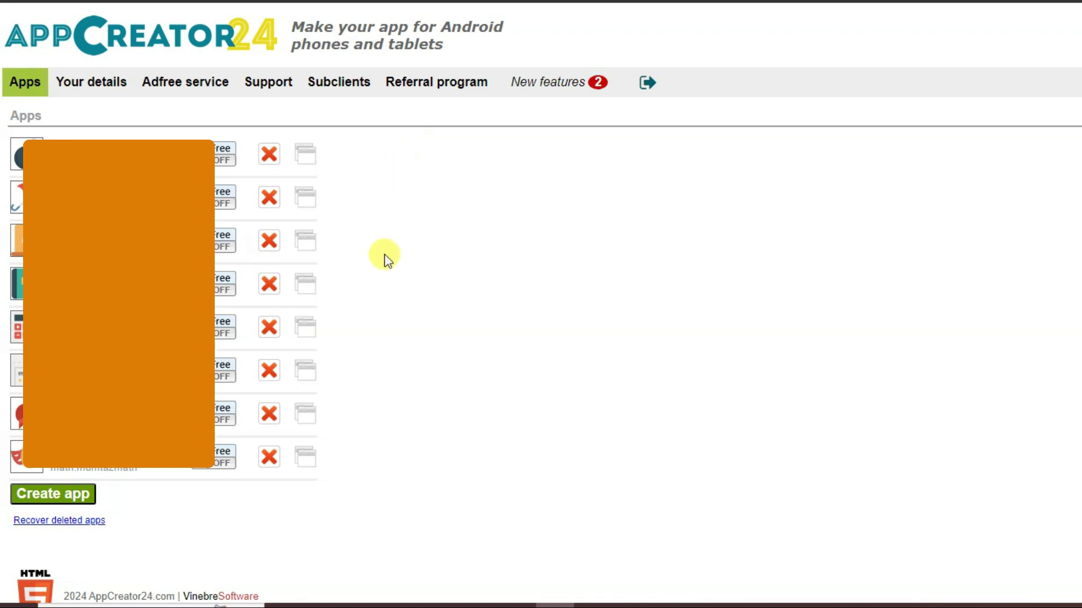
scroll(382, 369, down, 1)
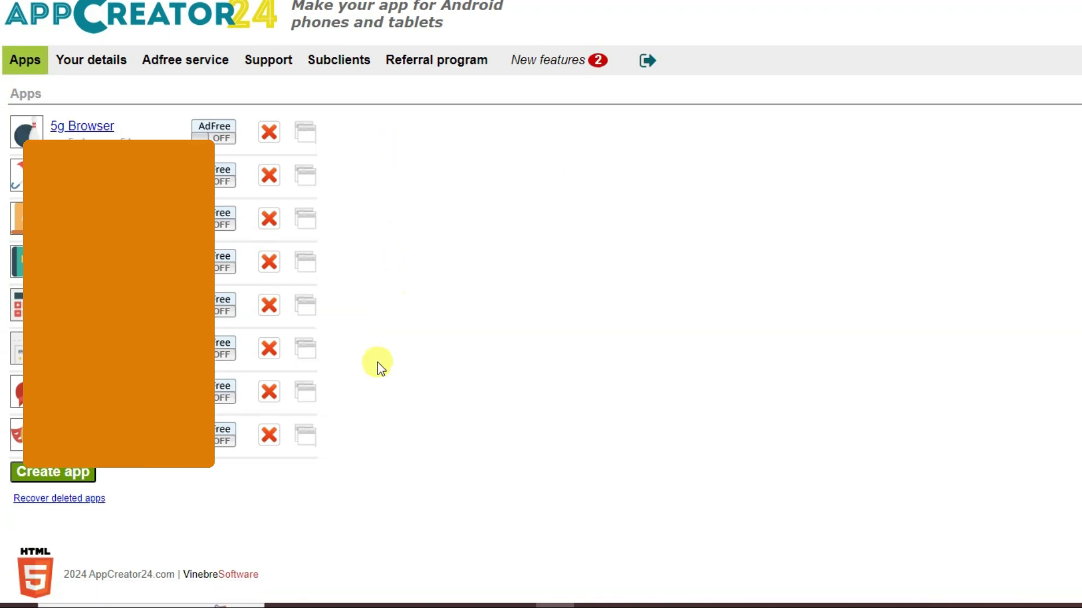
click(82, 480)
click(187, 197)
- Paste the app name 'Single player multiple games' and pick the person icon from the gallery
text(Single player multi games)
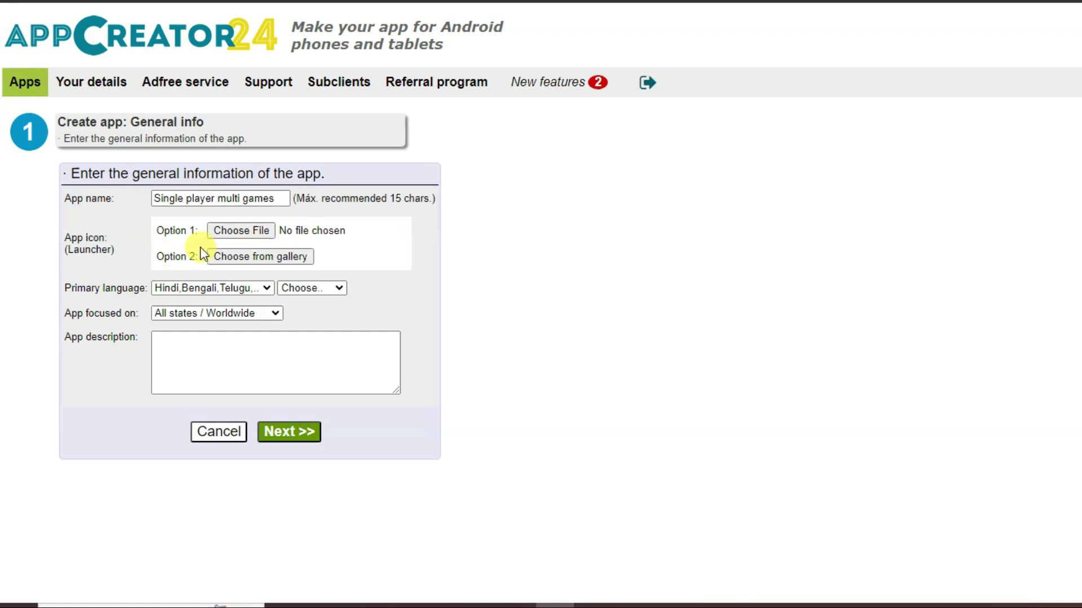
click(272, 260)
scroll(389, 221, down, 8)
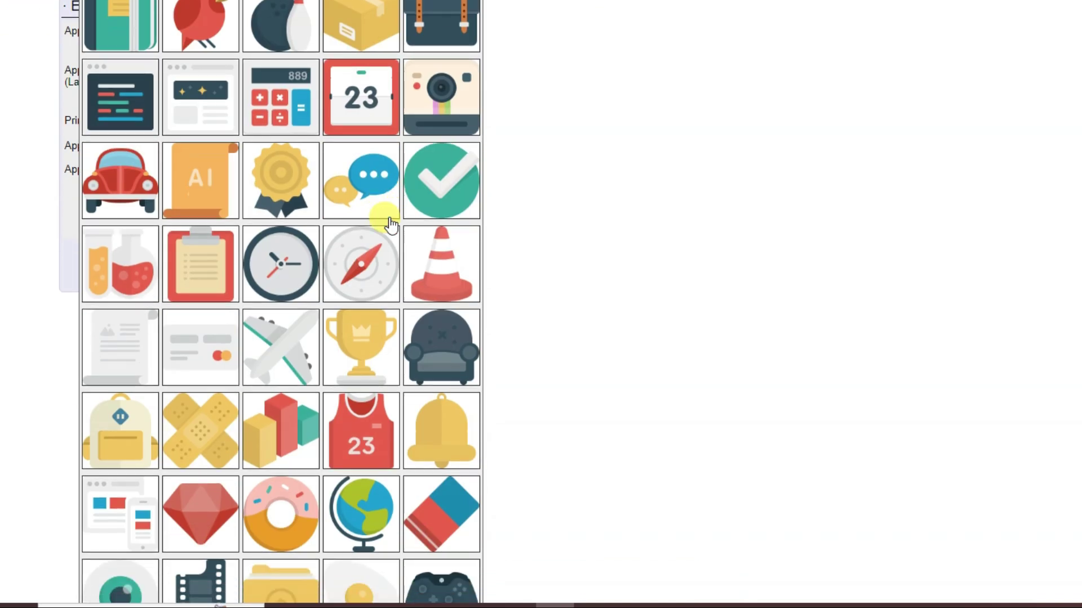
scroll(390, 226, down, 10)
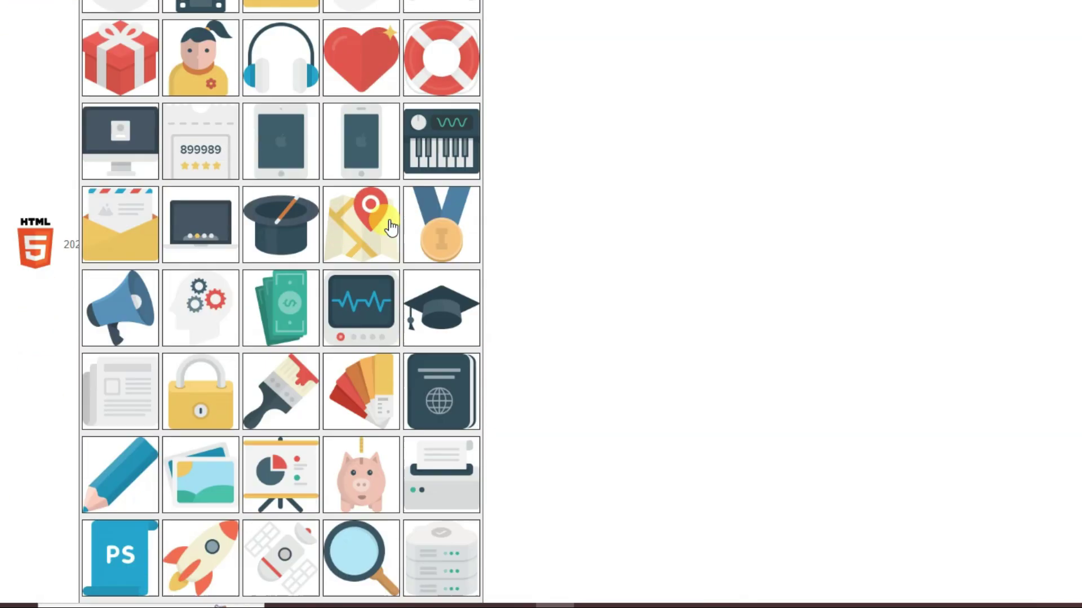
scroll(389, 244, down, 2)
click(261, 373)
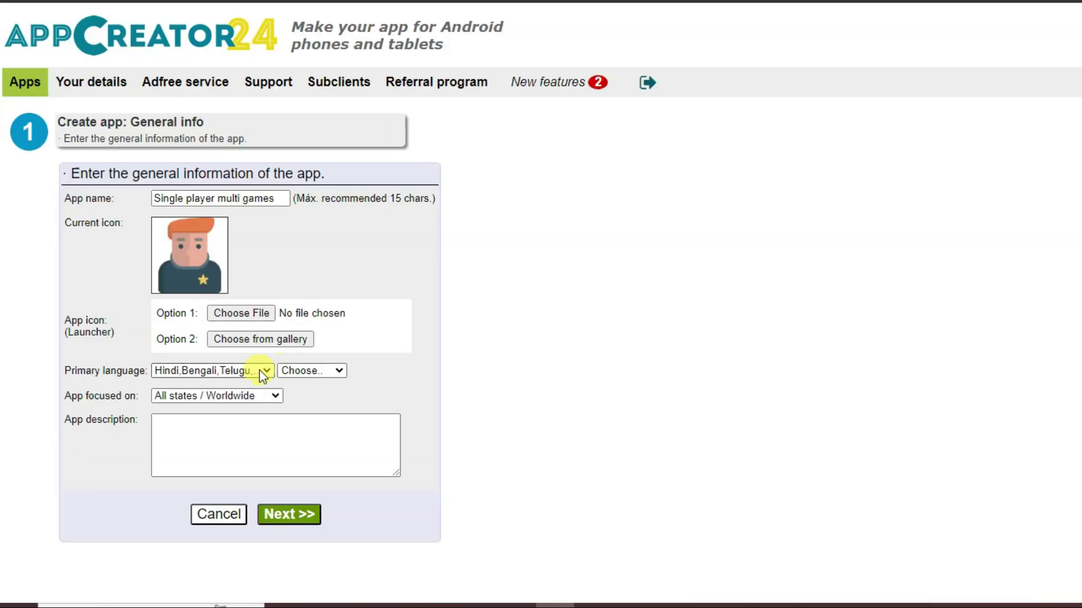
- Set primary language to English, add a description, keep ICS style, and create an empty app
click(256, 376)
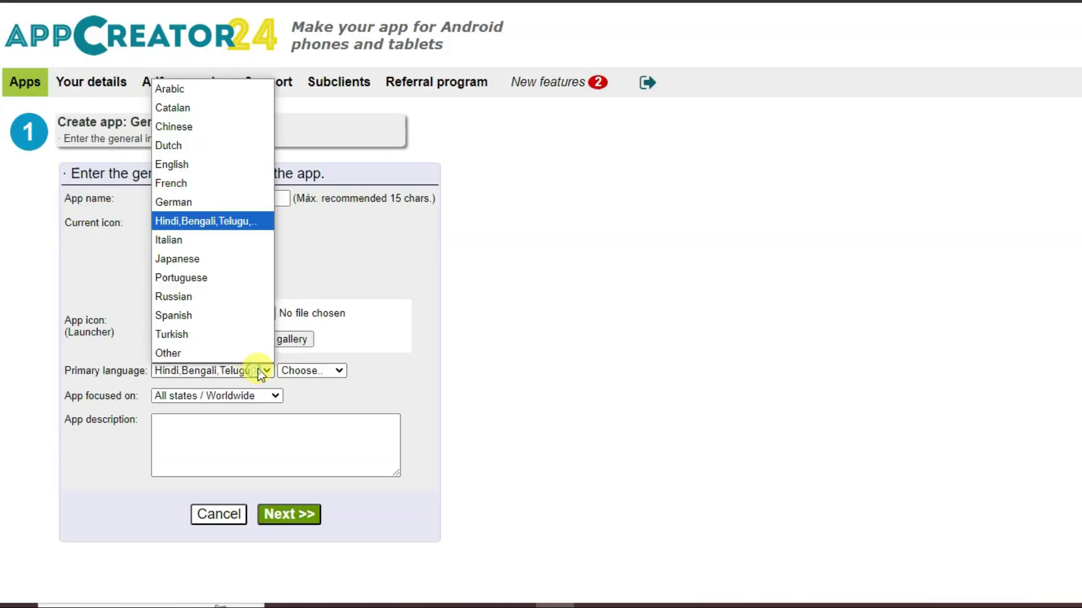
click(189, 162)
click(268, 435)
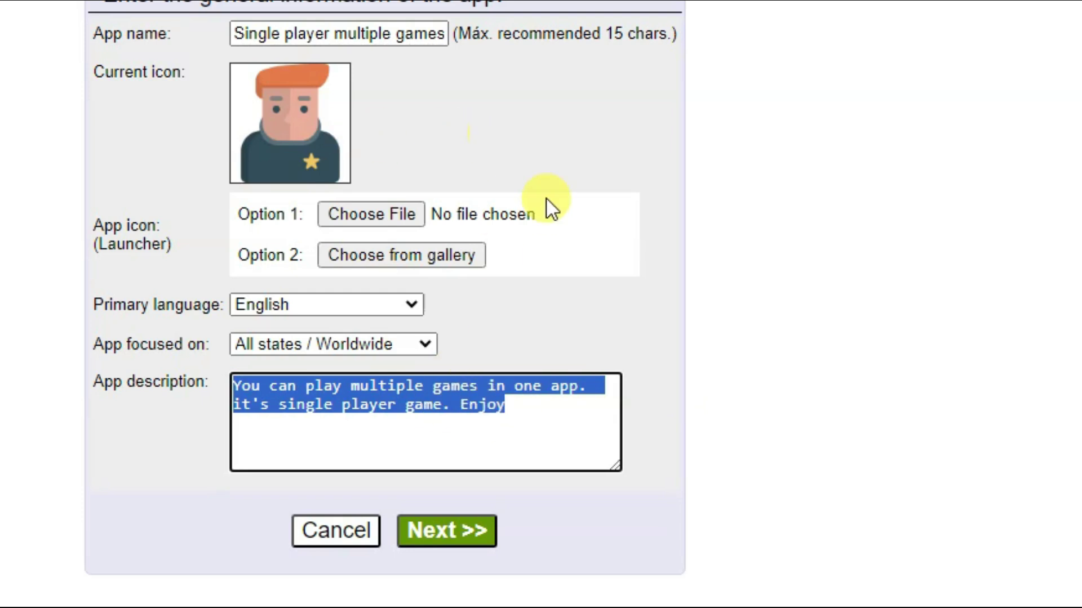
click(475, 531)
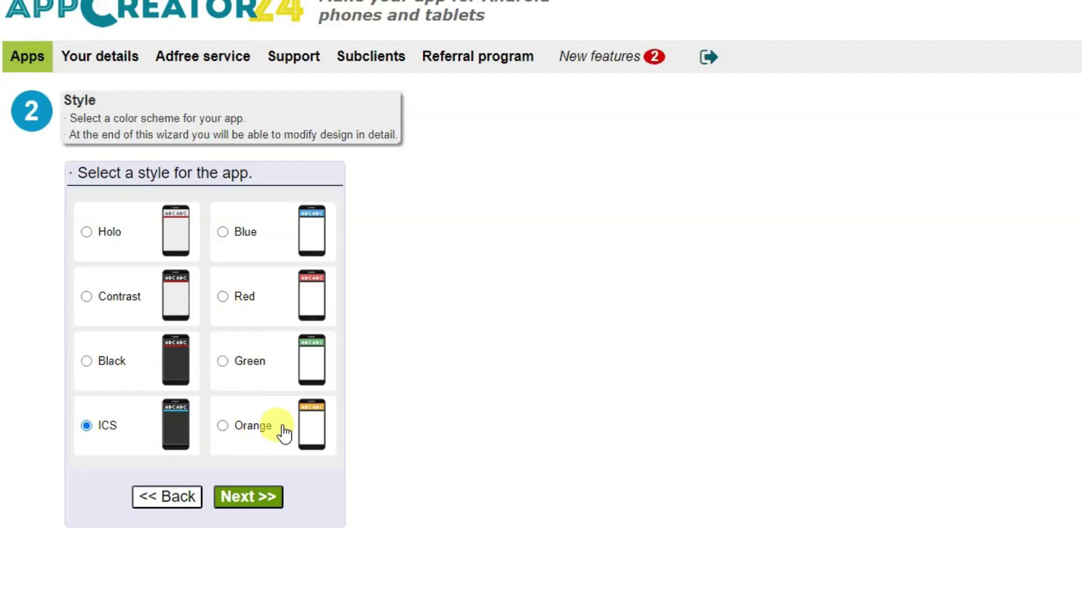
click(261, 503)
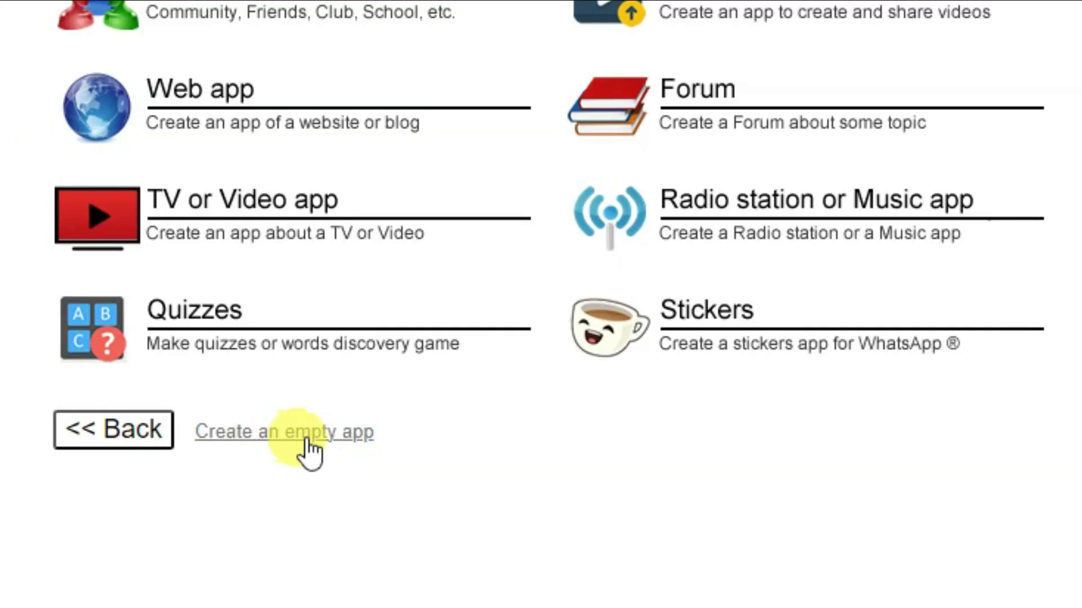
click(304, 435)
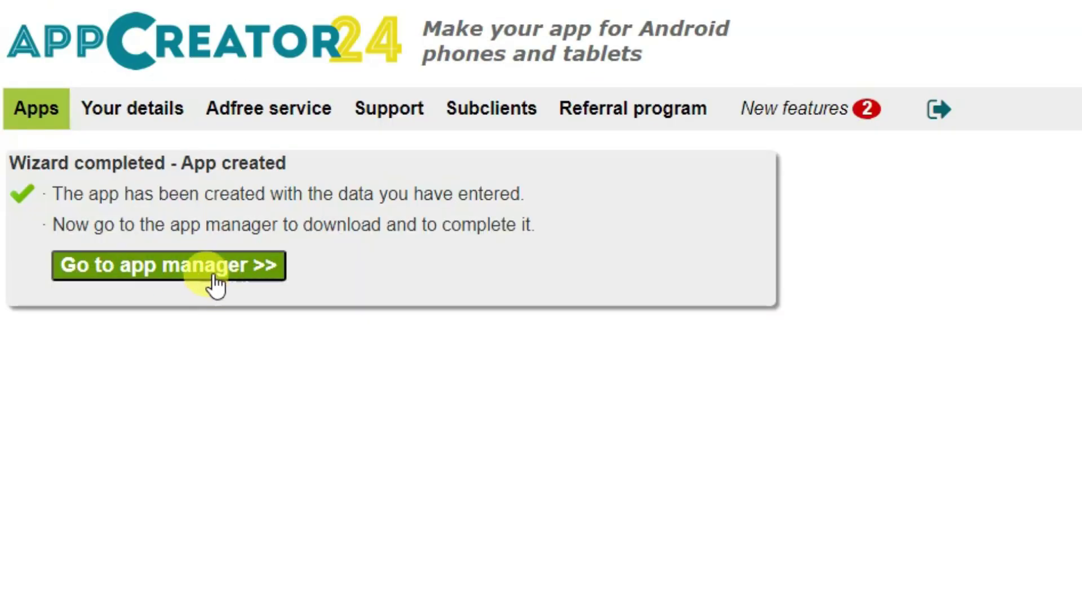
- From the app manager's Sections list, start a new section and scroll to the Game tile
click(189, 274)
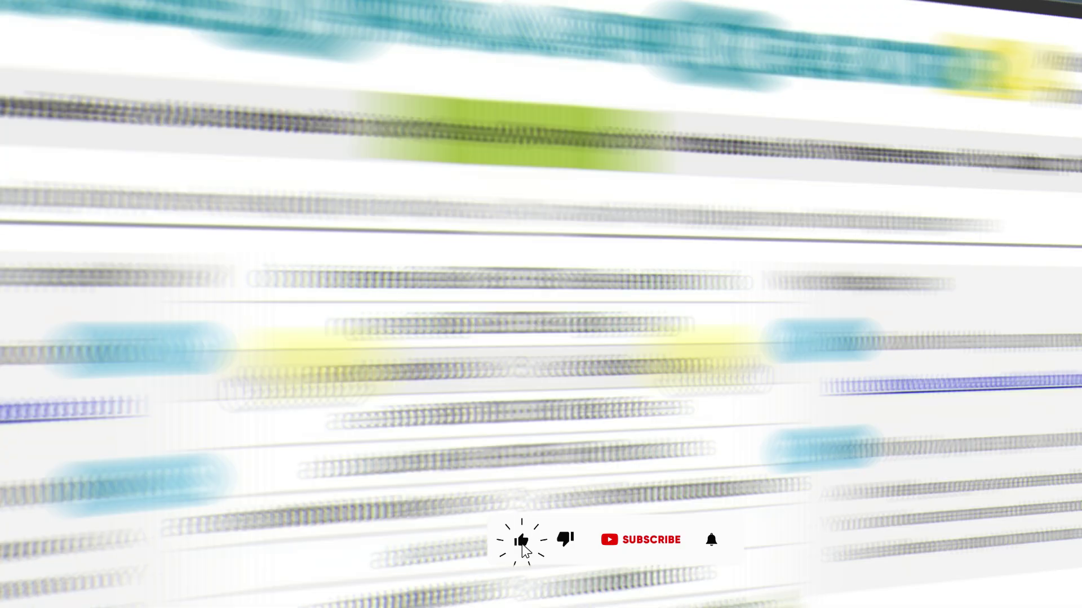
click(121, 379)
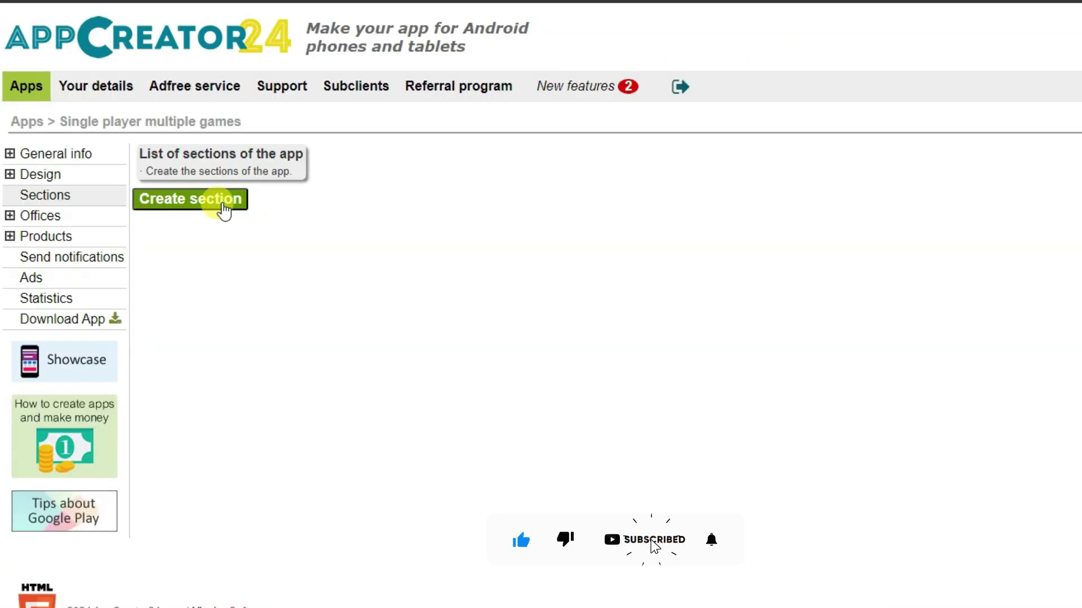
click(203, 206)
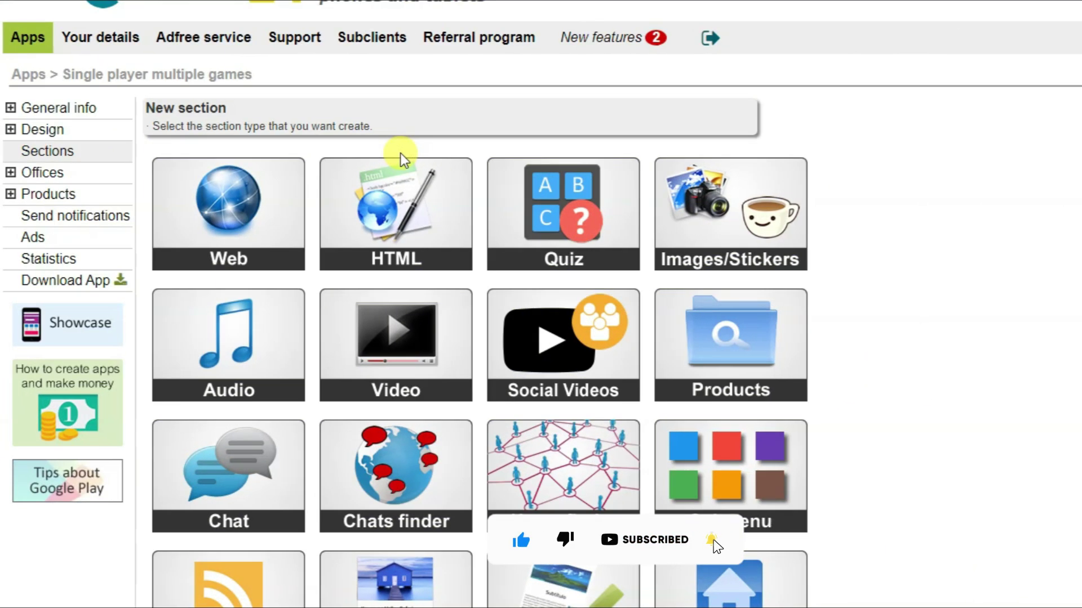
scroll(403, 159, down, 9)
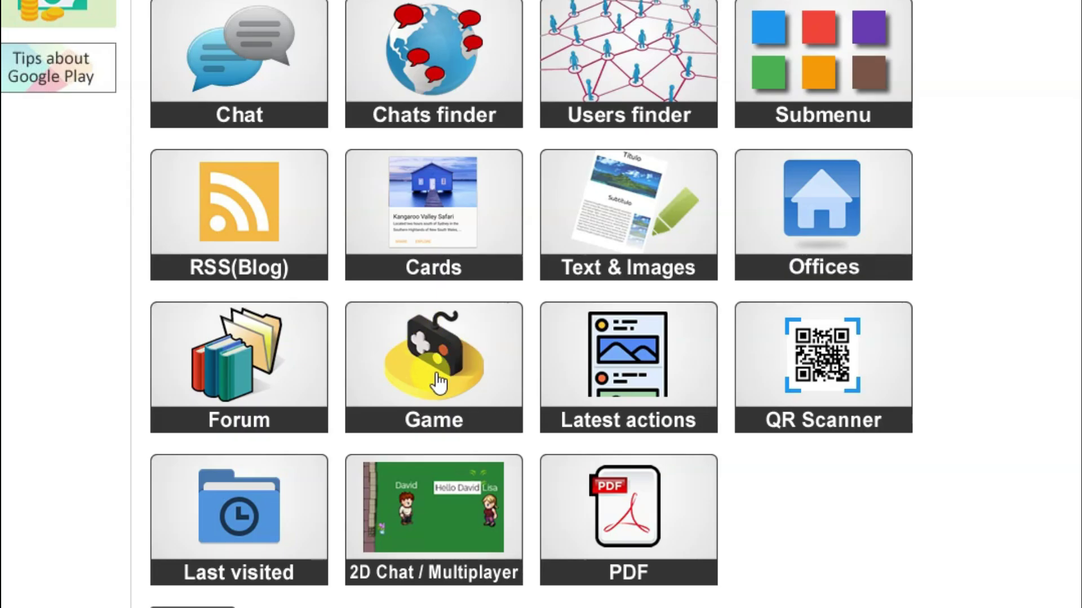
- Make the new section a Game section embedding Block Wood Puzzle
click(494, 292)
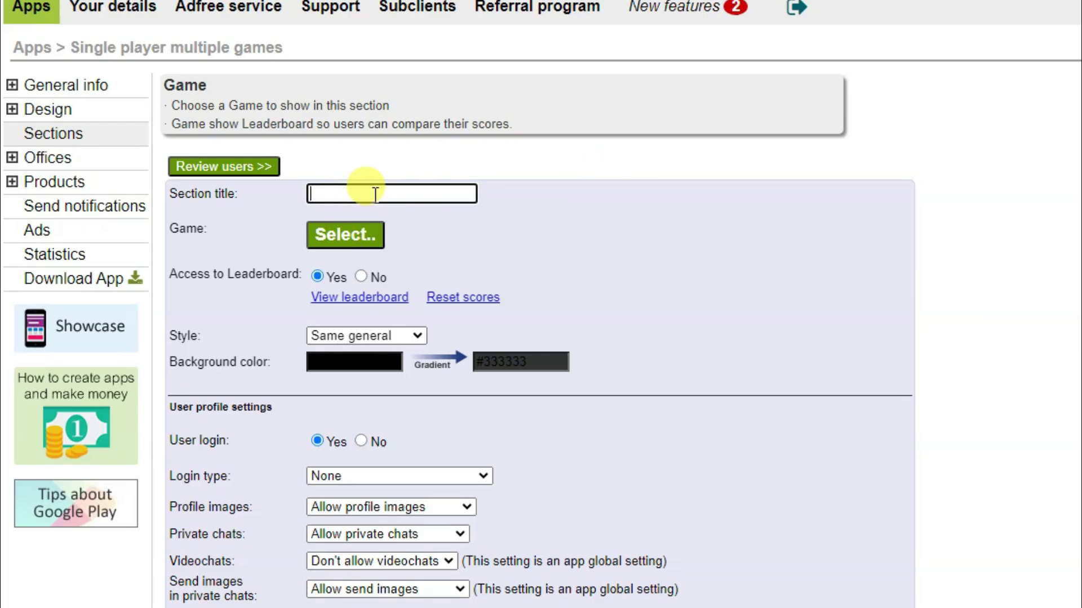
click(343, 237)
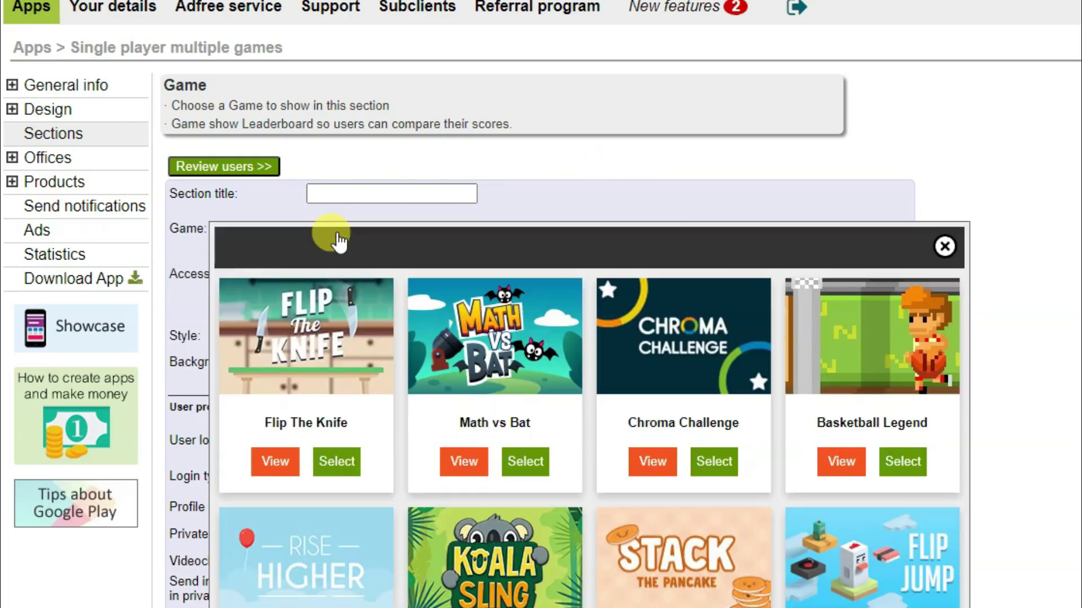
scroll(703, 346, down, 10)
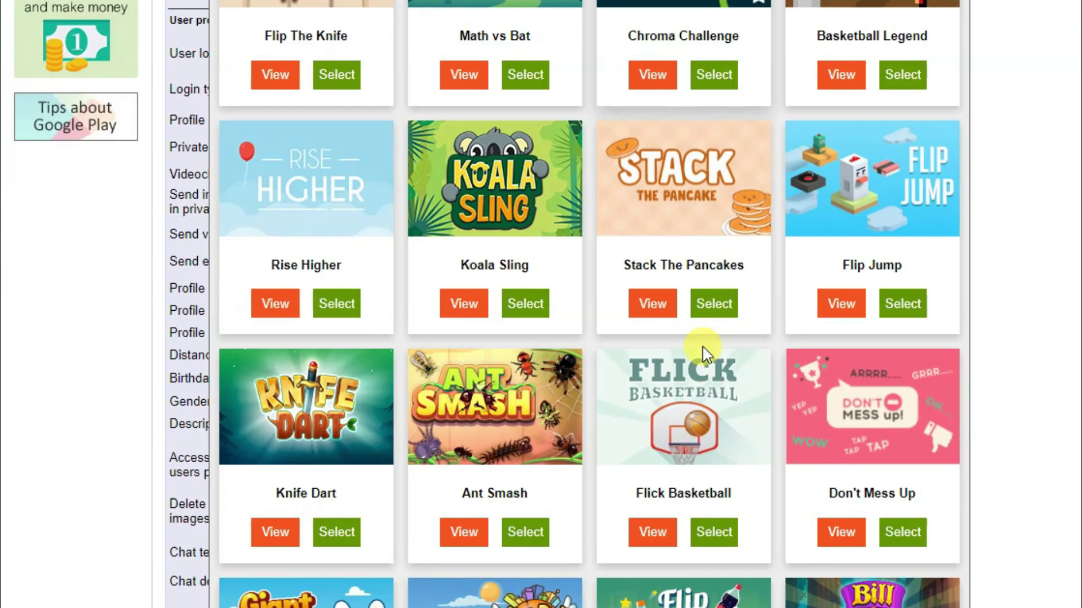
scroll(704, 349, down, 10)
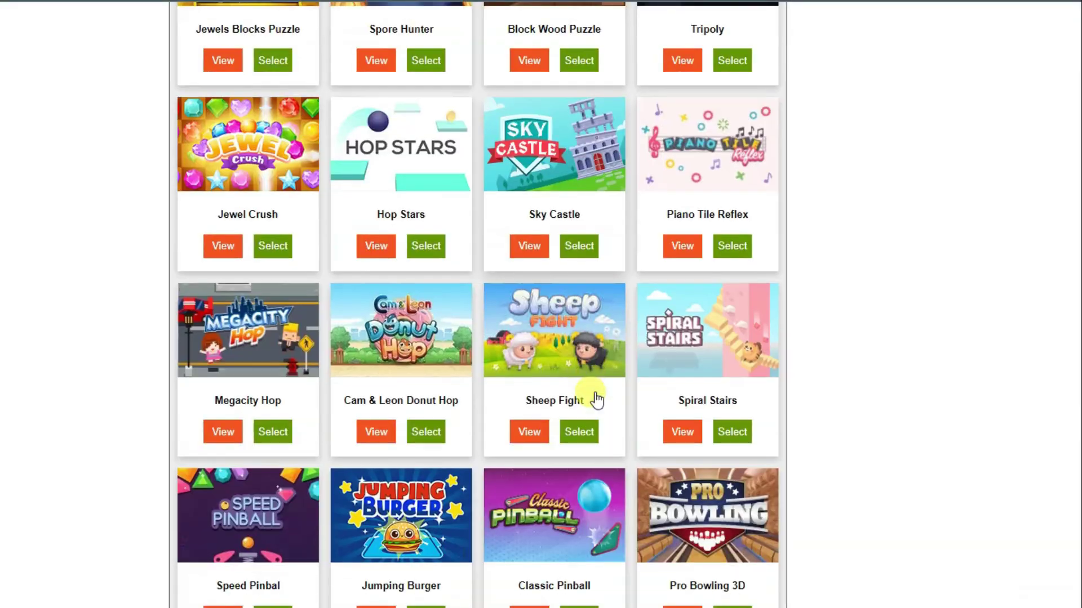
scroll(597, 400, up, 4)
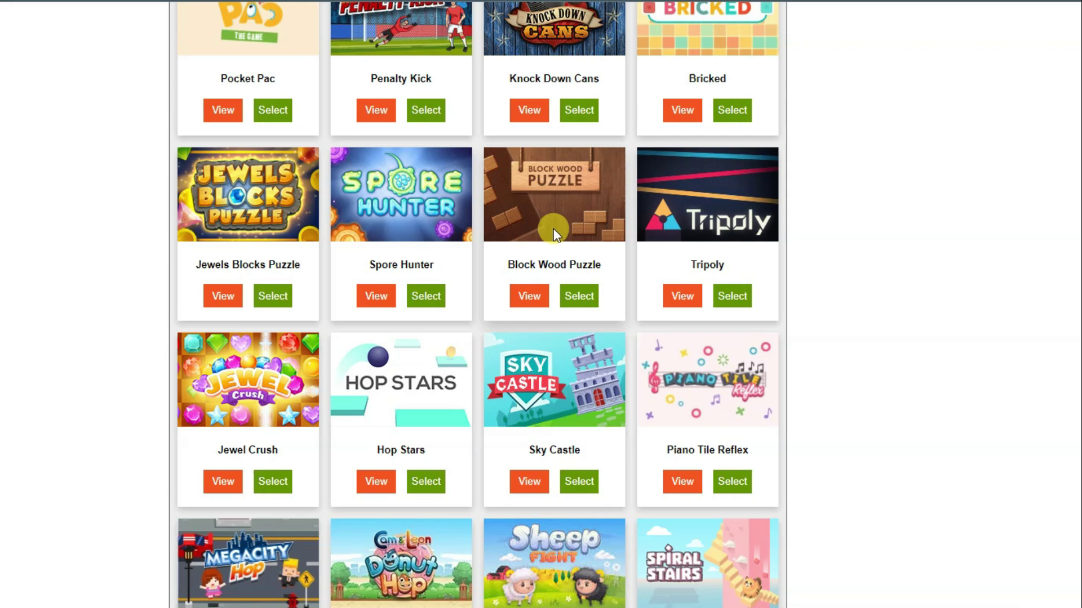
click(583, 300)
- Title the section 'Block wood puzzle', set Leaderboard to No, and save it
click(328, 242)
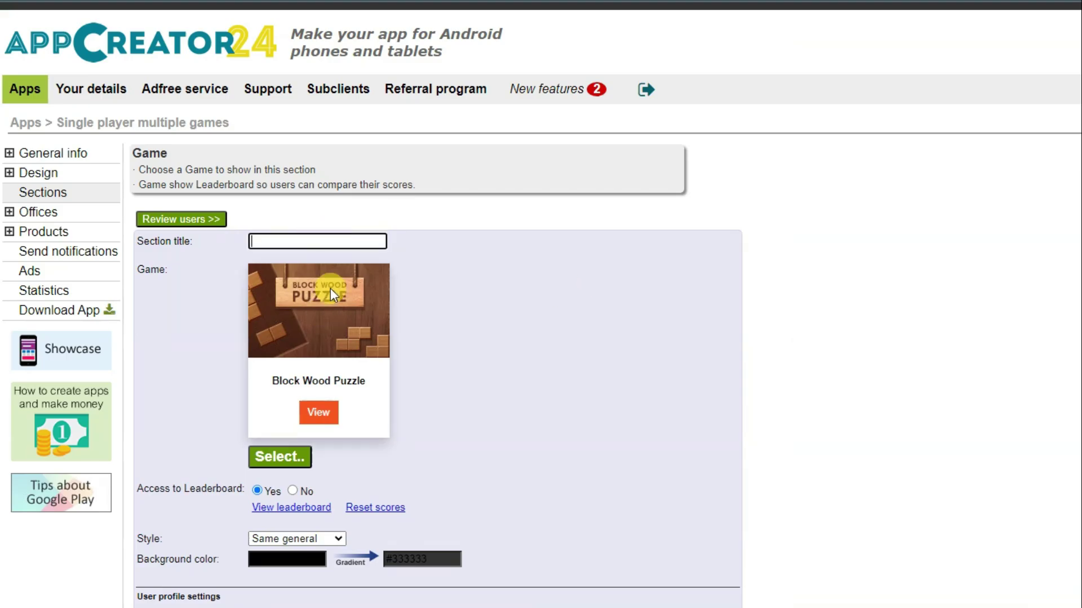
text(Block wood puzzle)
click(292, 490)
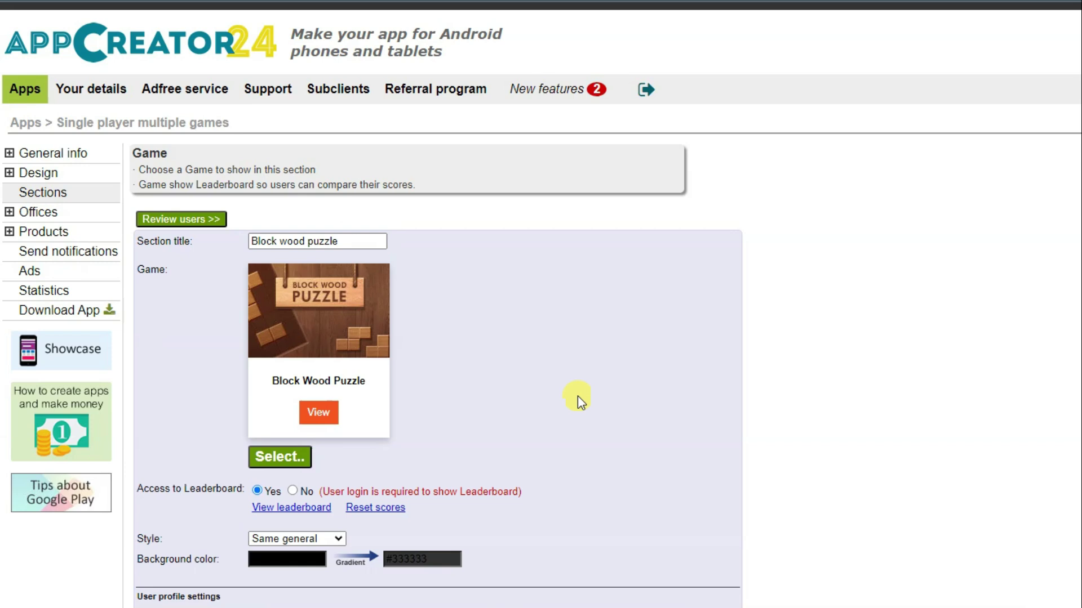
scroll(577, 397, down, 3)
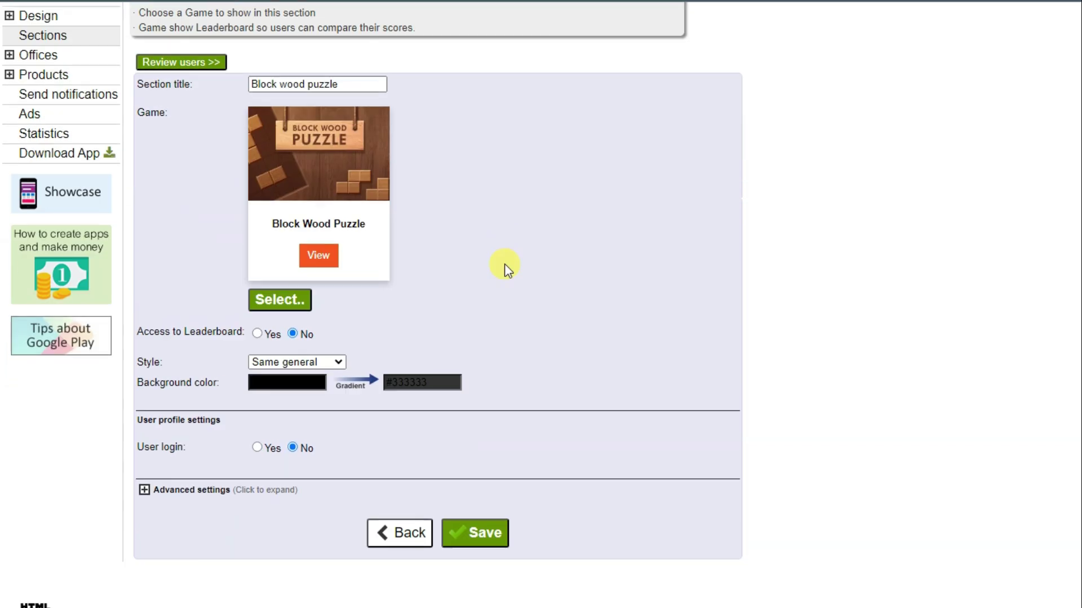
click(502, 486)
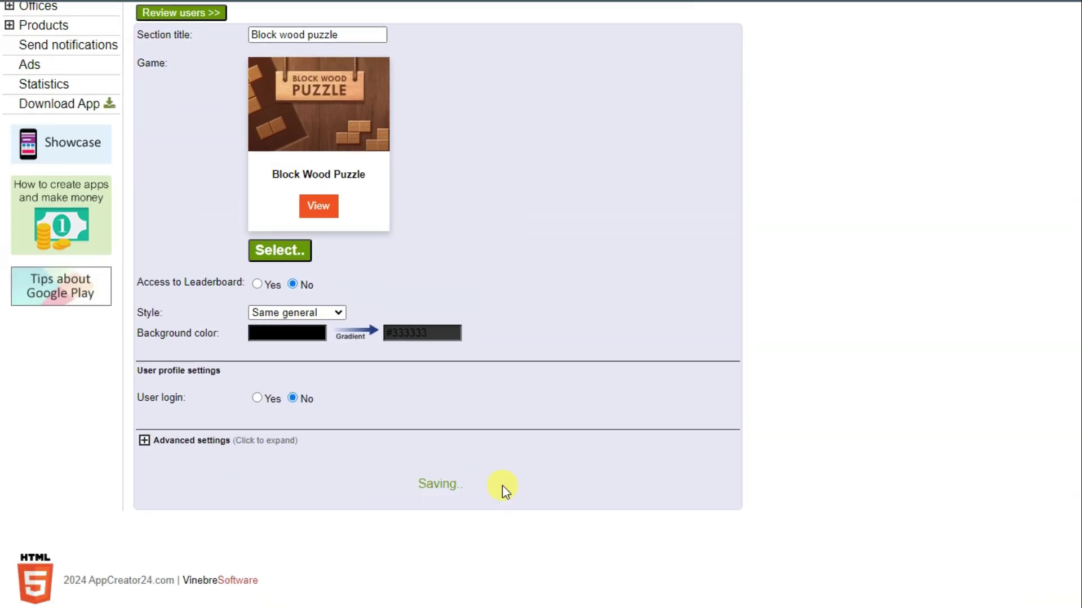
click(79, 204)
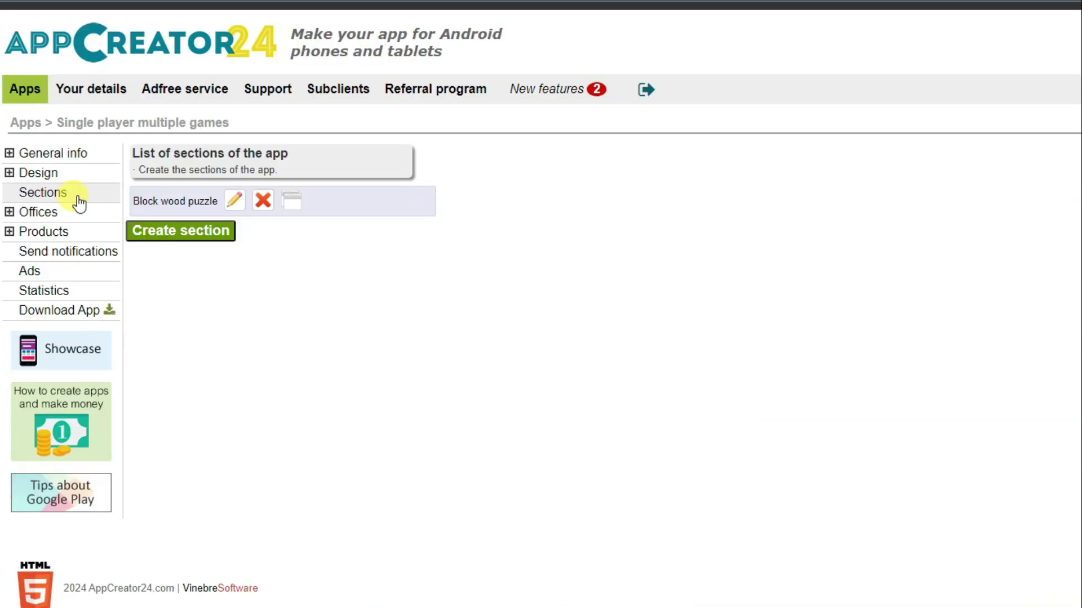
- Start another Game section embedding Math vs Bat
click(195, 243)
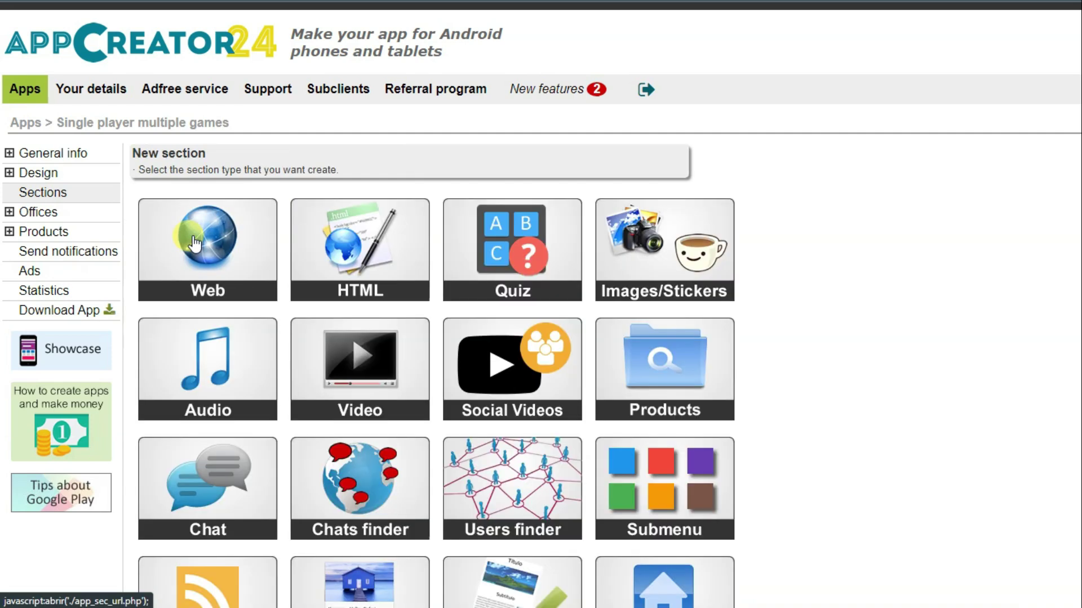
scroll(466, 282, down, 5)
click(366, 331)
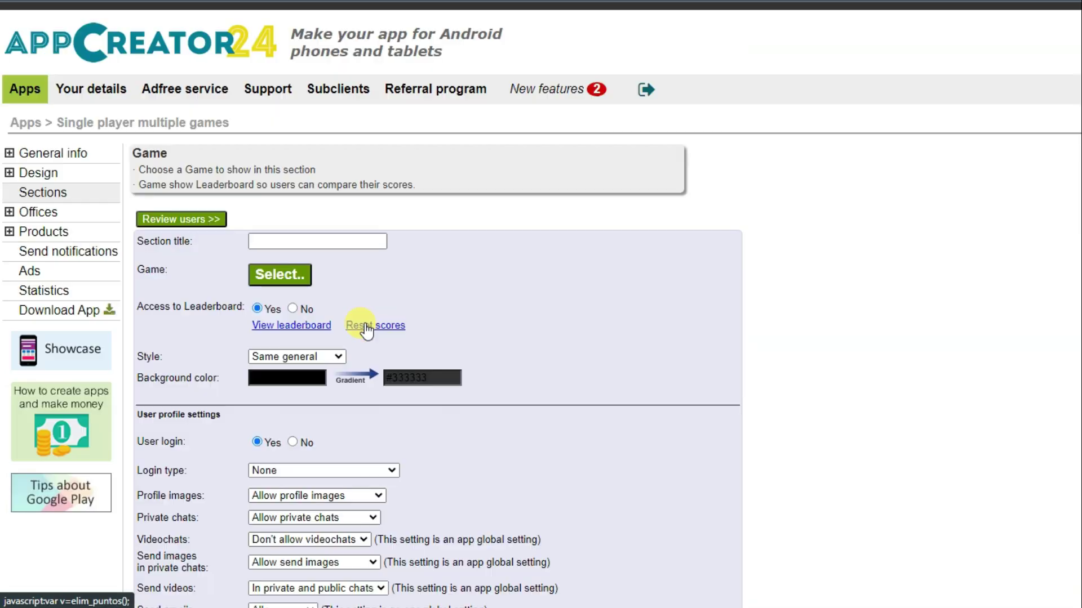
click(278, 275)
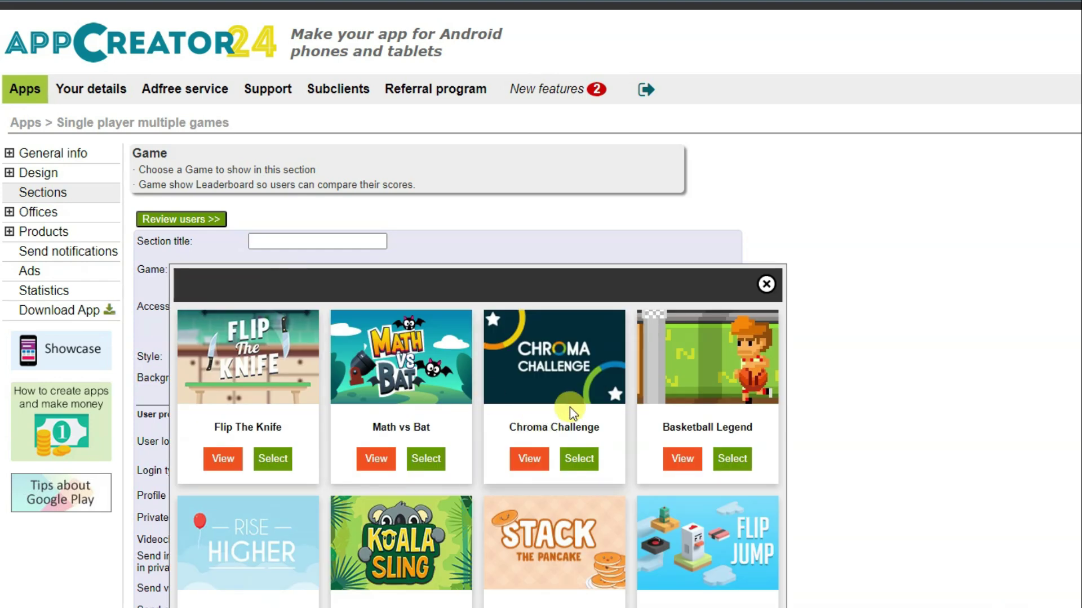
scroll(485, 292, down, 3)
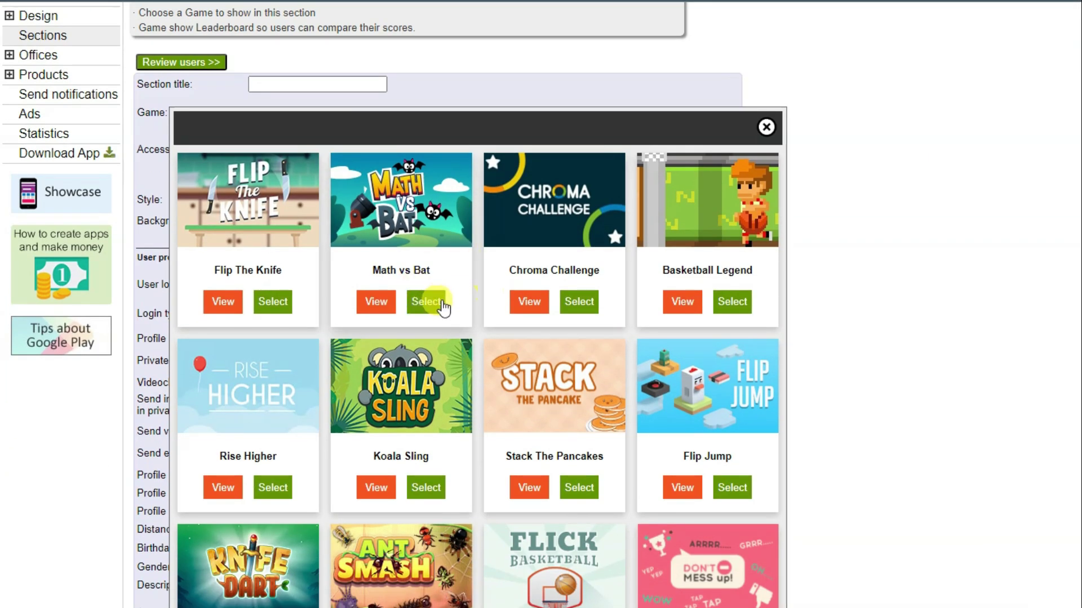
click(431, 302)
- Title the section 'Math vs Bat', set Leaderboard and User login to No, and save
click(316, 240)
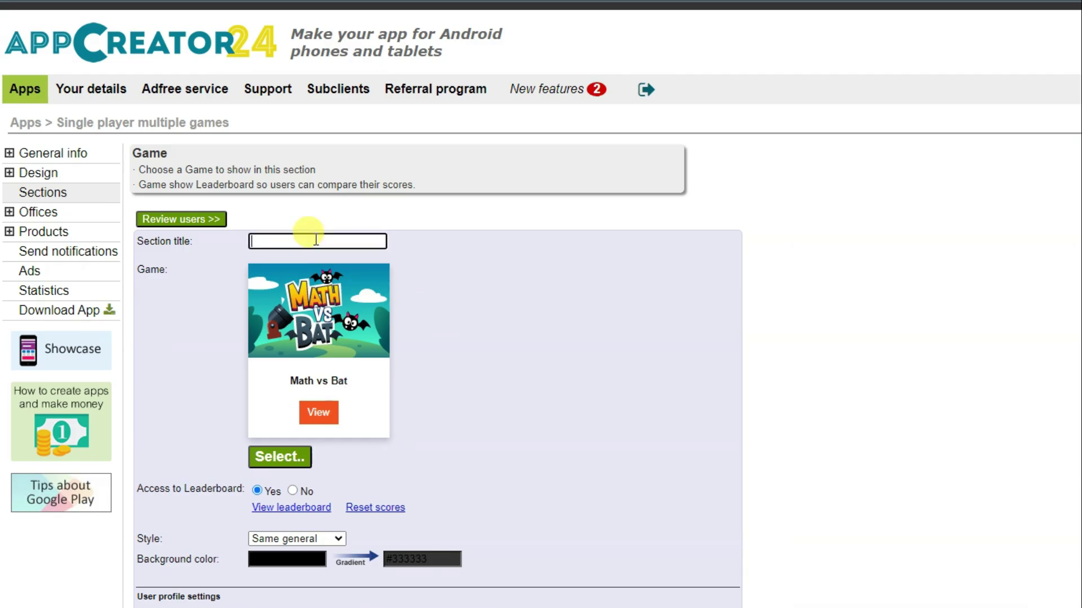
text(Math vs Bat)
scroll(503, 259, down, 4)
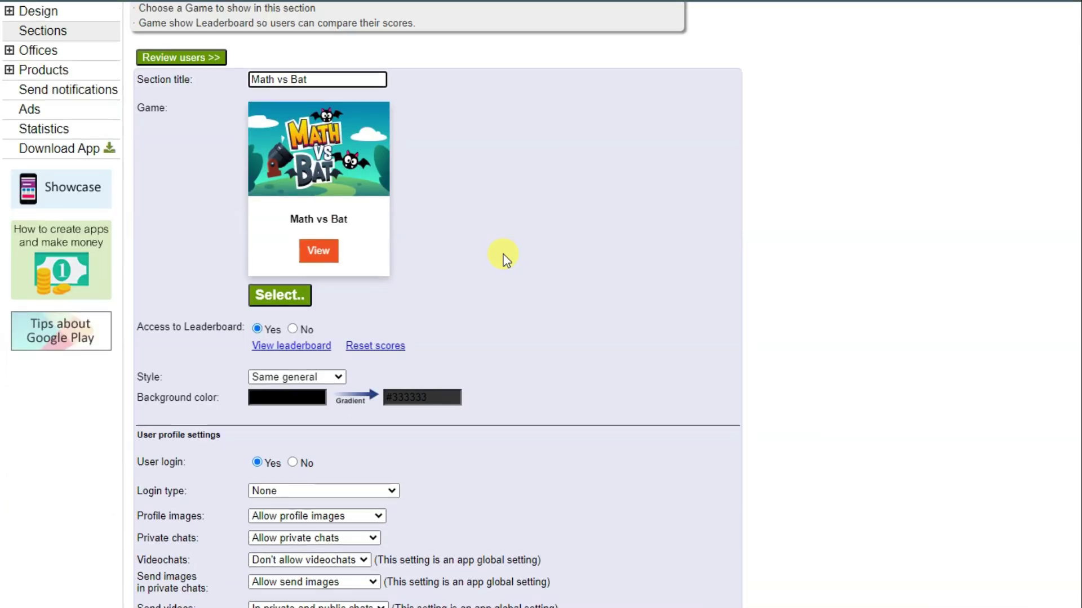
click(292, 255)
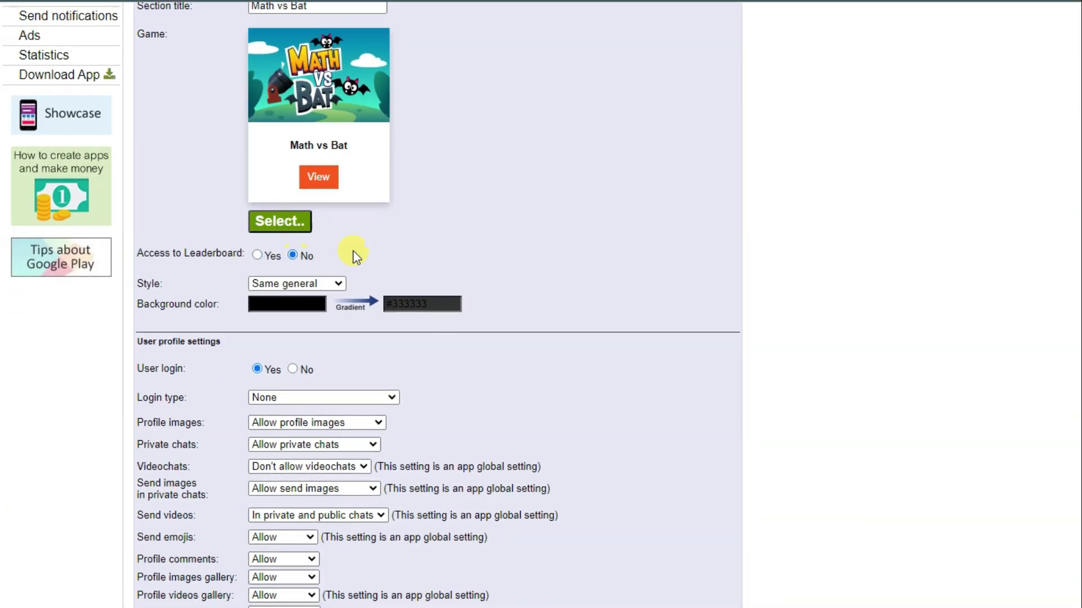
drag(165, 370, 135, 378)
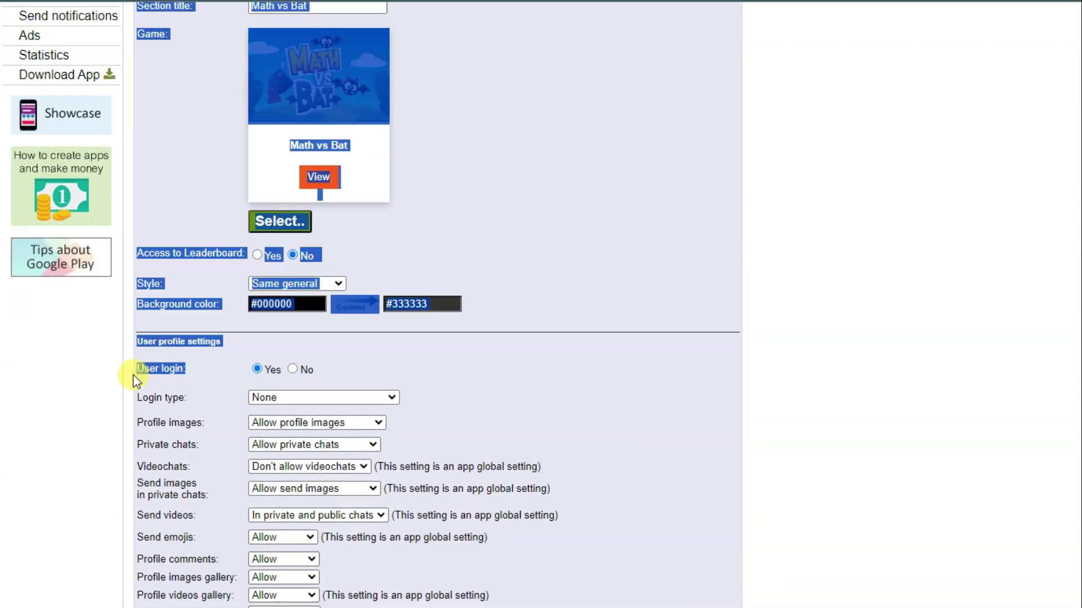
click(193, 381)
click(293, 370)
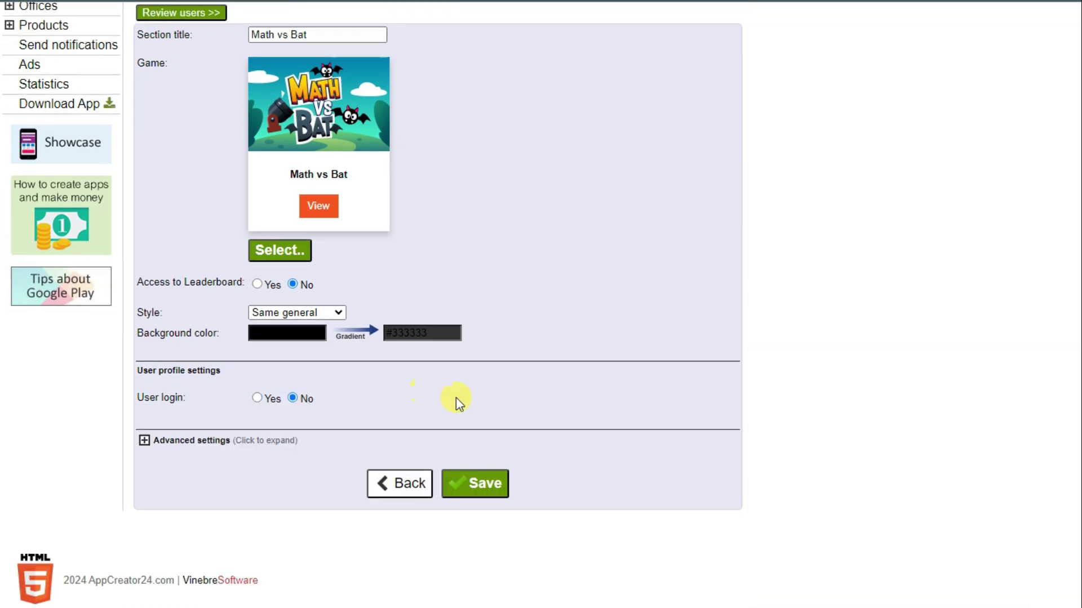
click(490, 484)
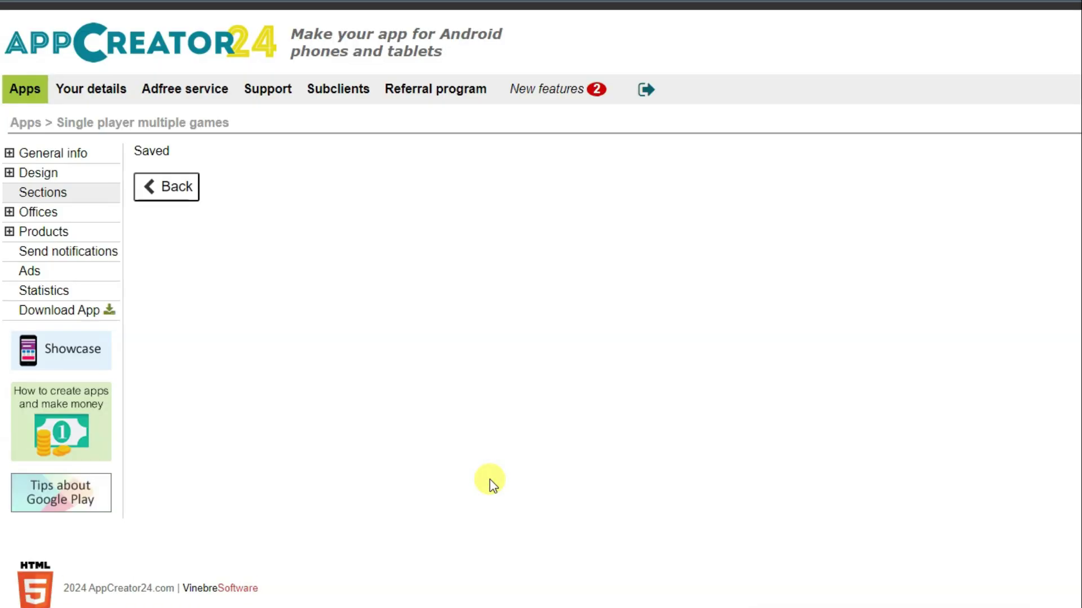
click(73, 200)
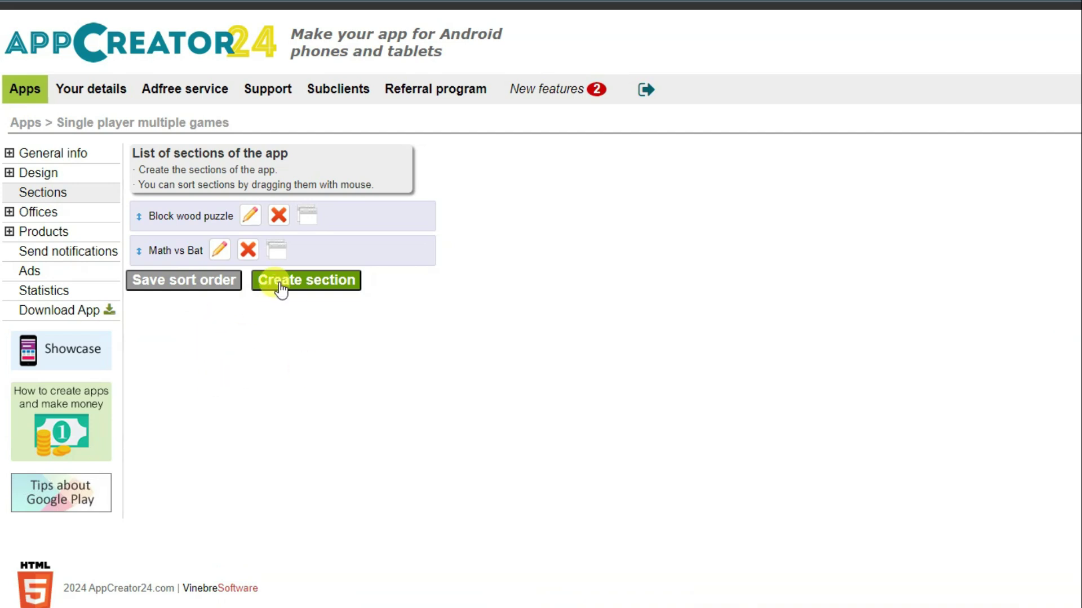
- Create a new Game section with Rise Higher as its game
click(311, 293)
scroll(367, 371, down, 5)
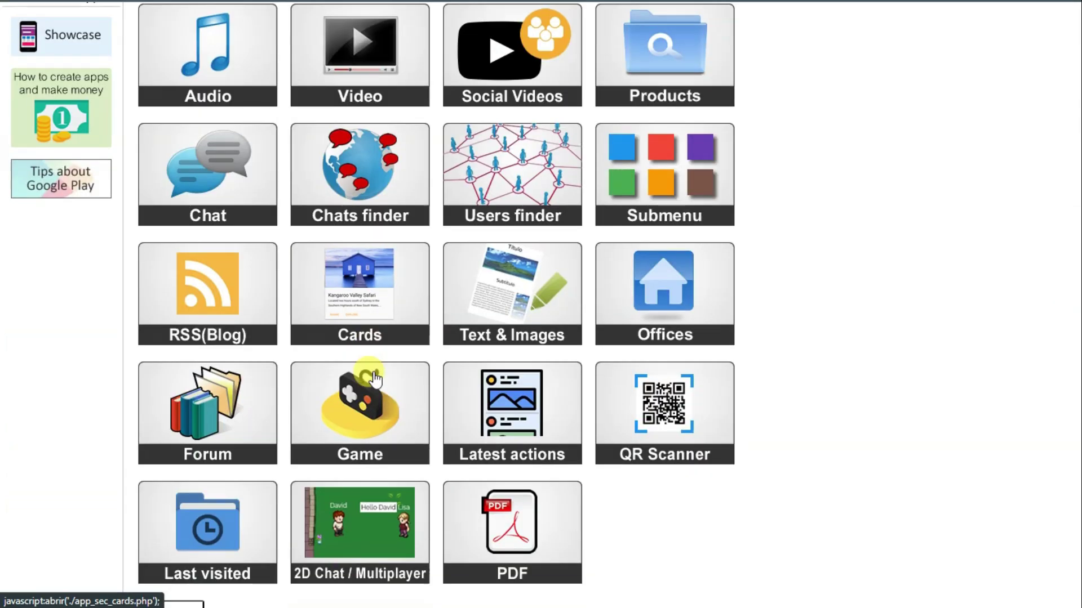
click(402, 428)
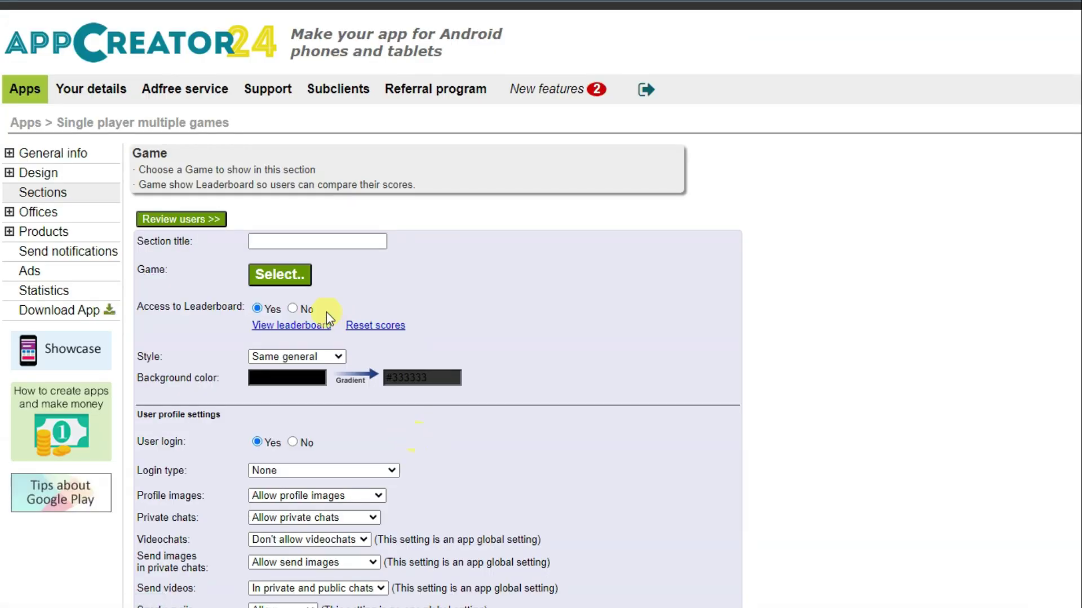
click(282, 275)
scroll(397, 272, down, 7)
scroll(357, 276, up, 3)
click(260, 411)
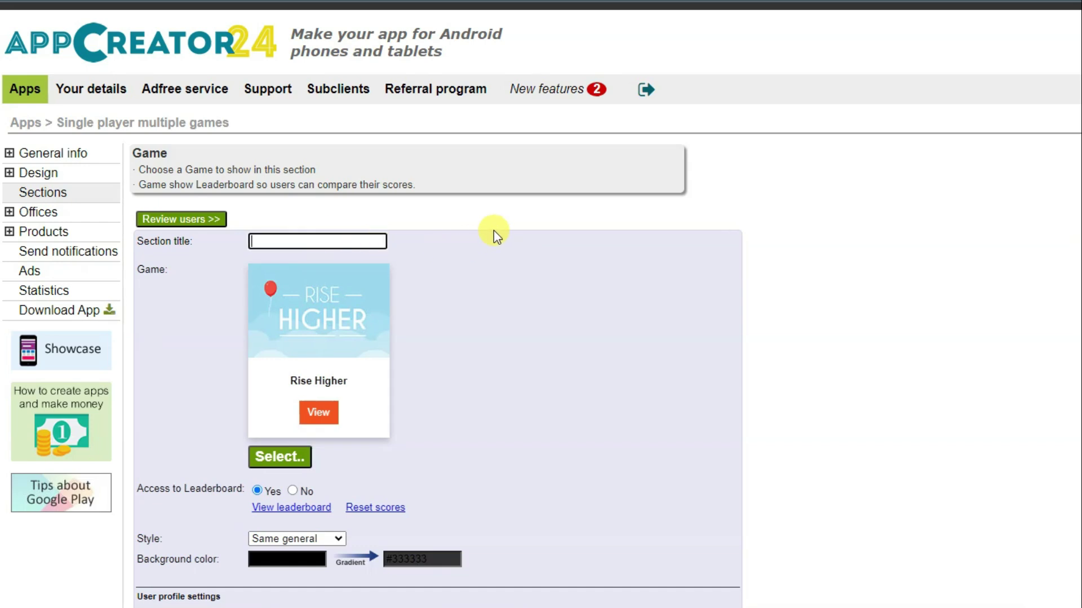
- Set Leaderboard and User login to No and save the Rise Higher section
scroll(289, 337, down, 3)
click(294, 335)
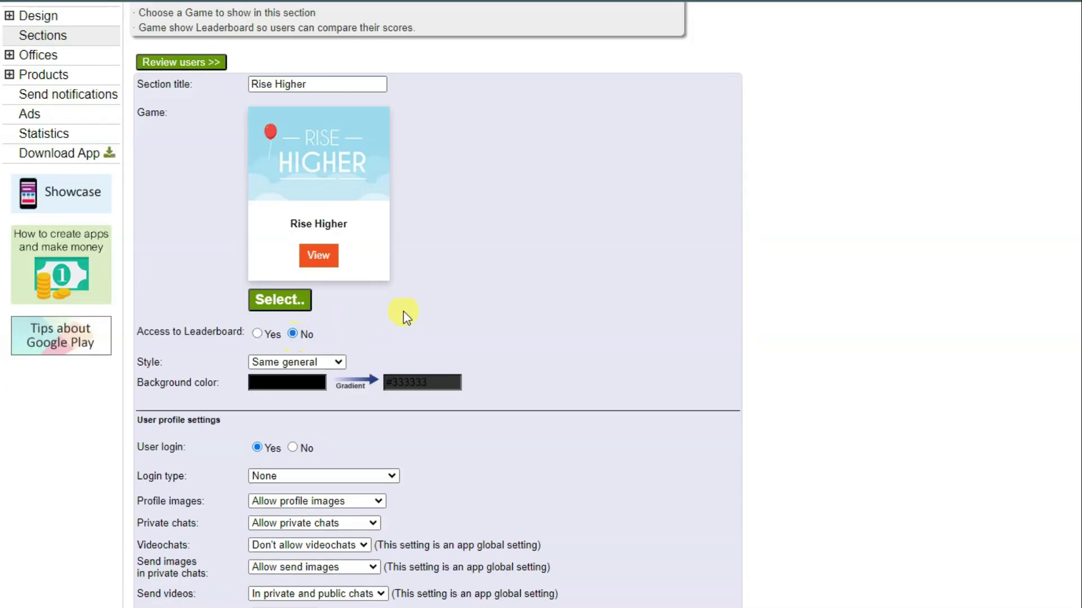
scroll(403, 312, down, 3)
click(295, 290)
click(467, 490)
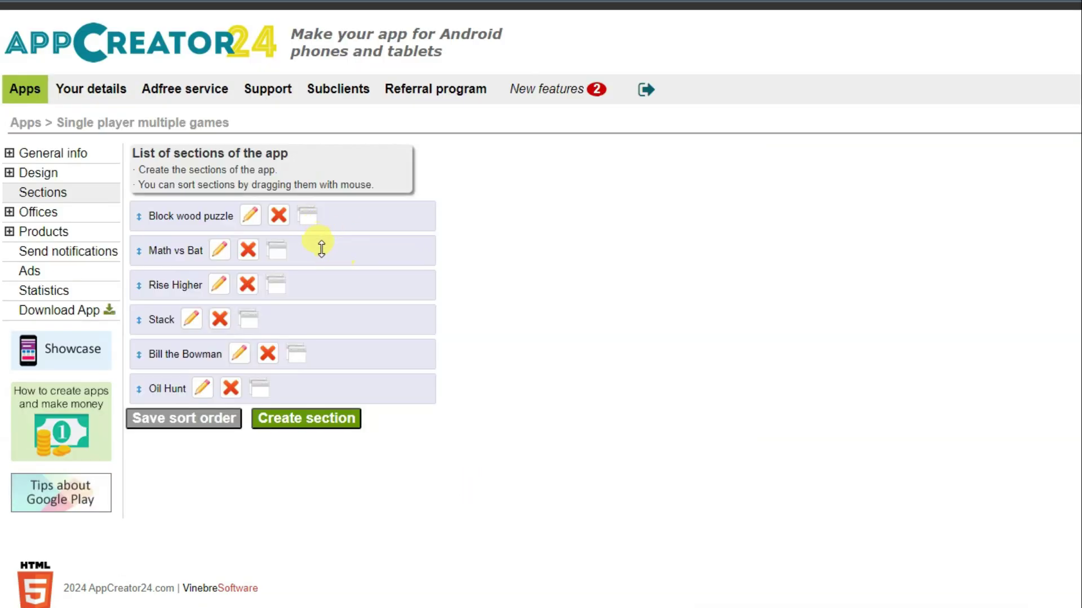
- Open the Ads page and review its empty Banner, Interstitial, Native and Rewarded video ID fields
click(49, 276)
scroll(388, 225, down, 5)
scroll(388, 224, down, 5)
scroll(374, 218, up, 5)
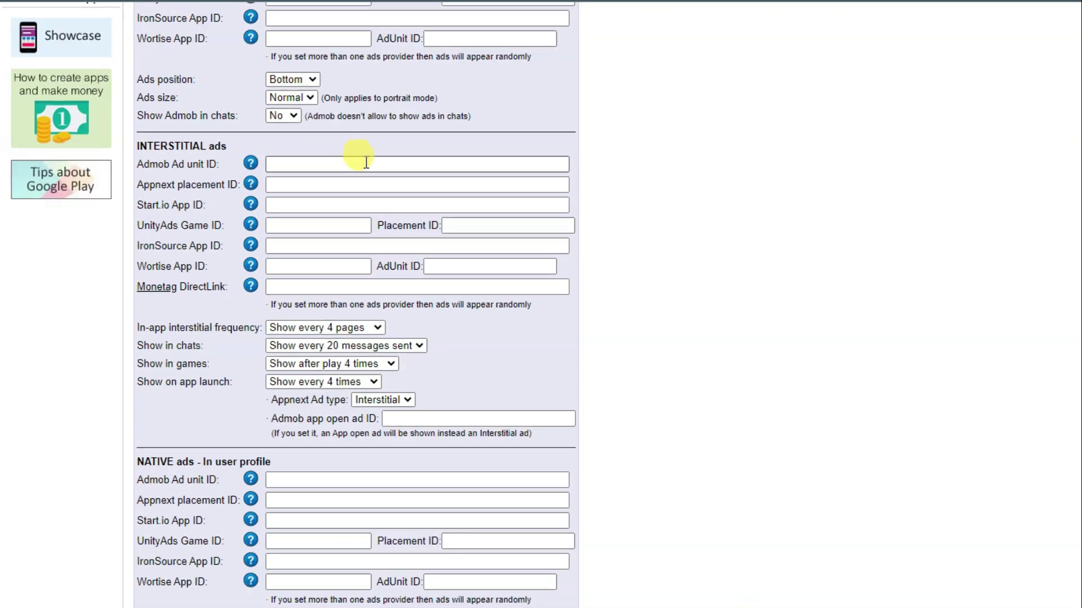
scroll(367, 162, up, 3)
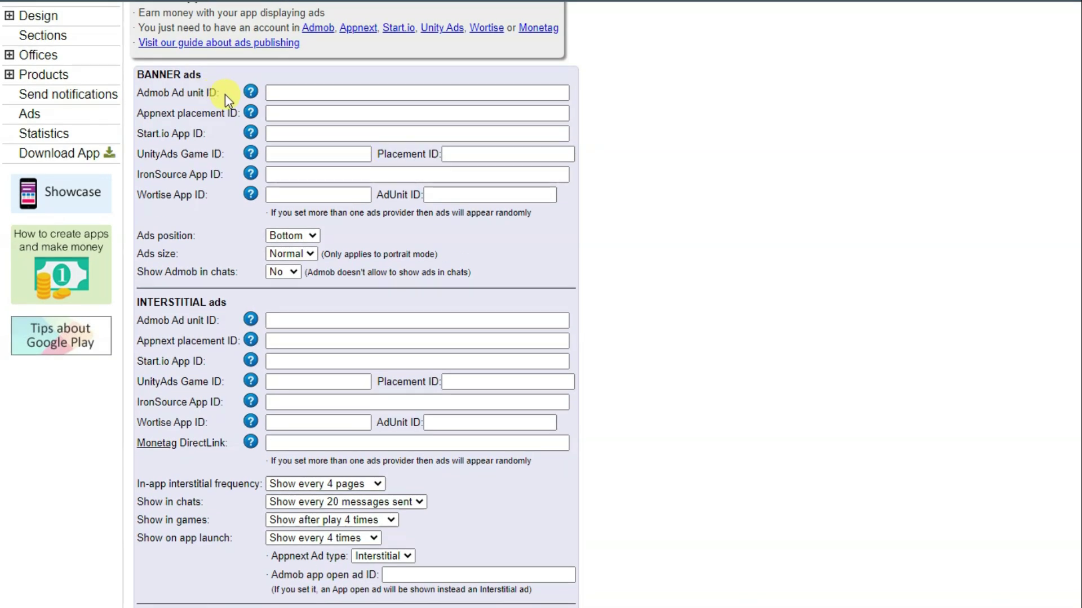
scroll(225, 94, up, 2)
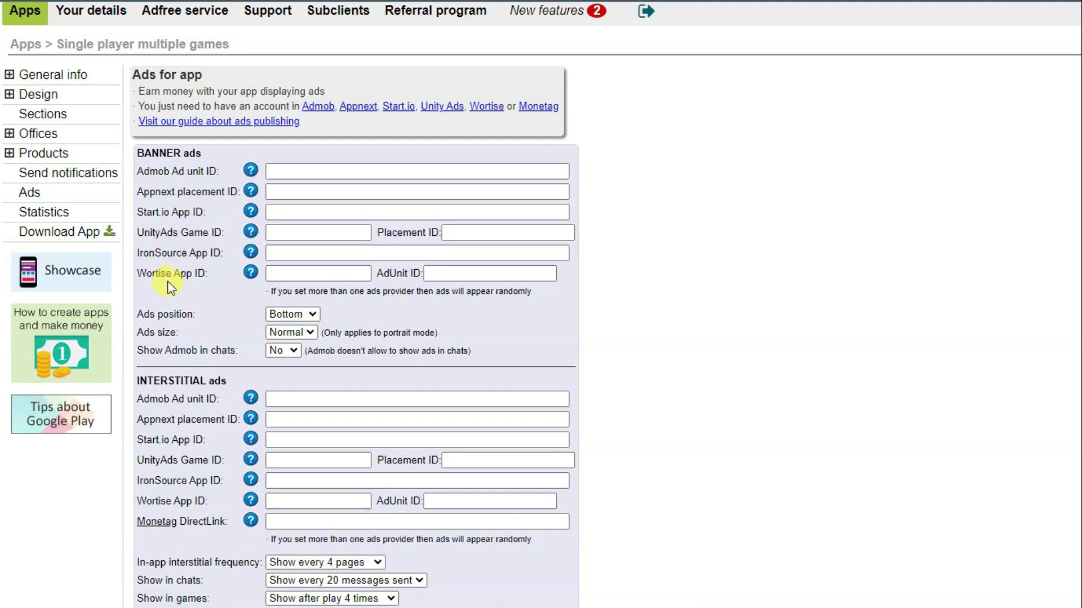
scroll(314, 166, down, 3)
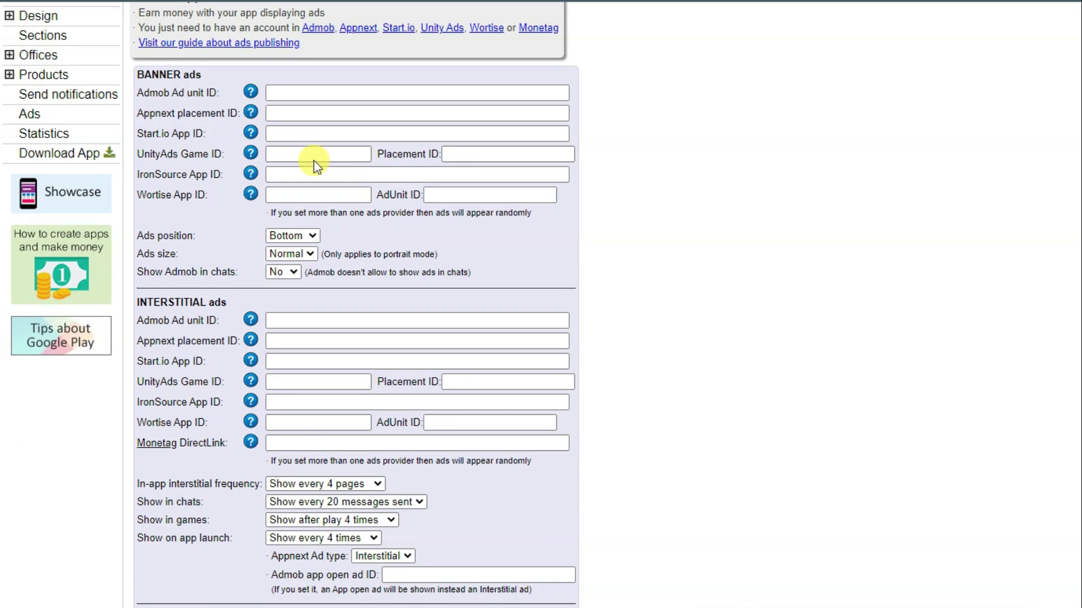
scroll(305, 167, up, 3)
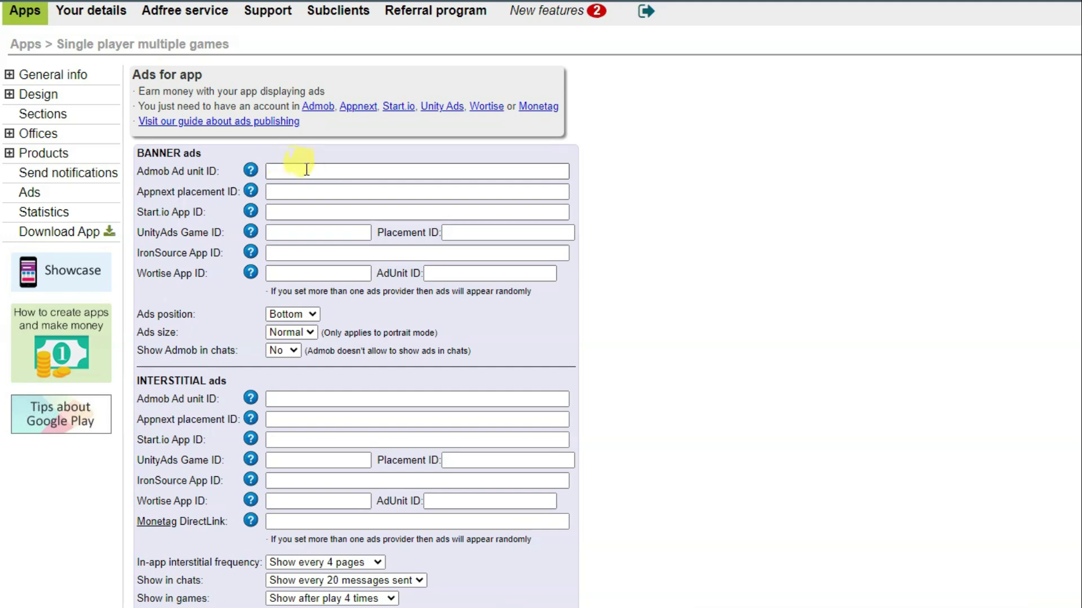
scroll(298, 307, down, 2)
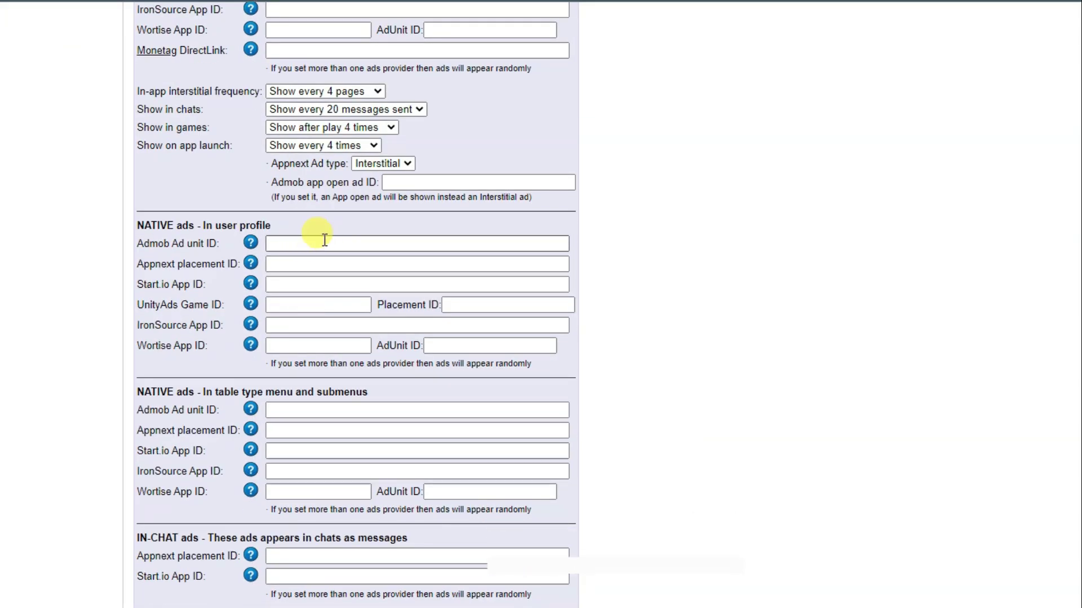
scroll(324, 254, down, 8)
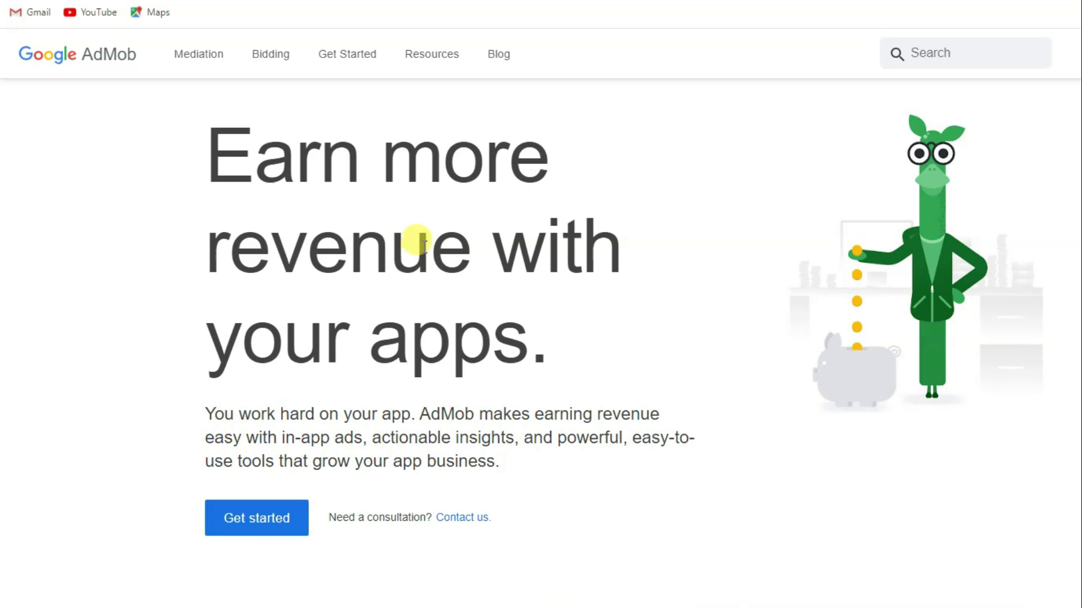
- Sign in from AdMob's Get started page and bring up the Apps list in the navigation
click(257, 519)
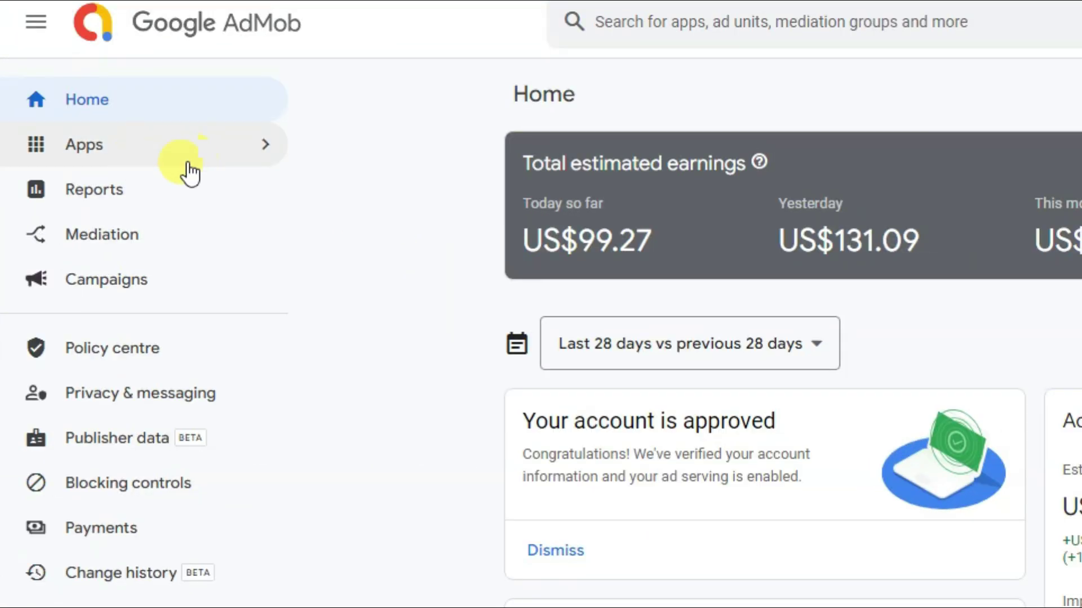
mouse_move(196, 167)
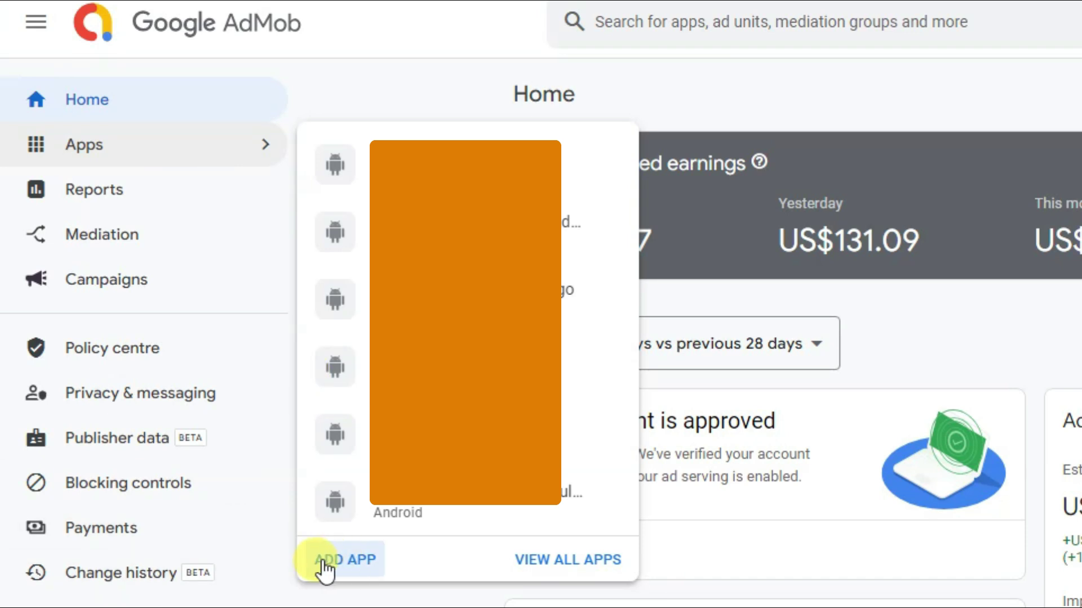
- Begin adding an Android app in AdMob, marked as not listed on an app store
click(338, 561)
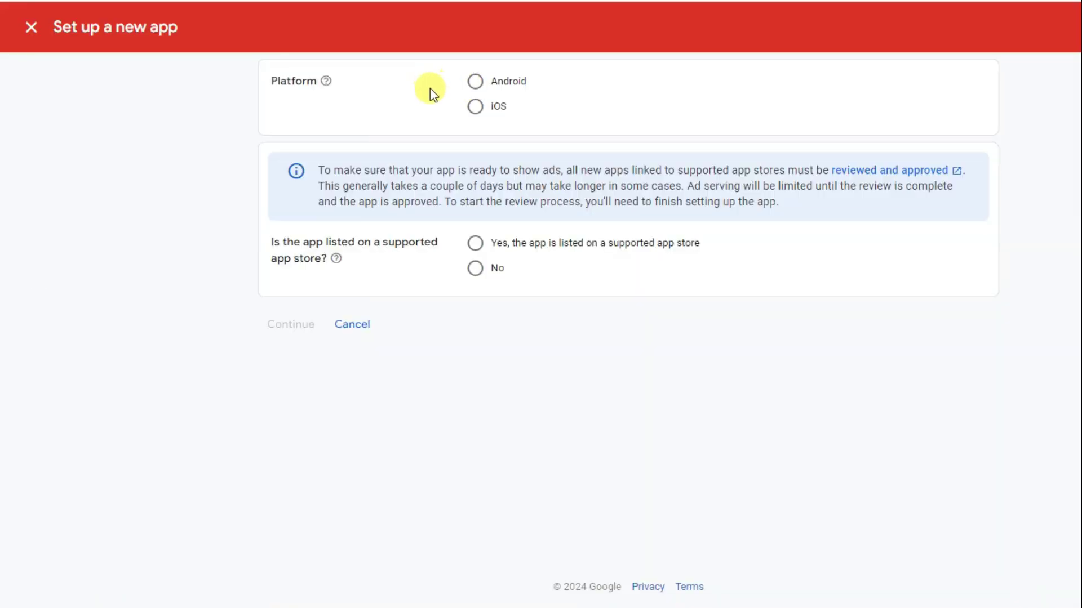
click(475, 83)
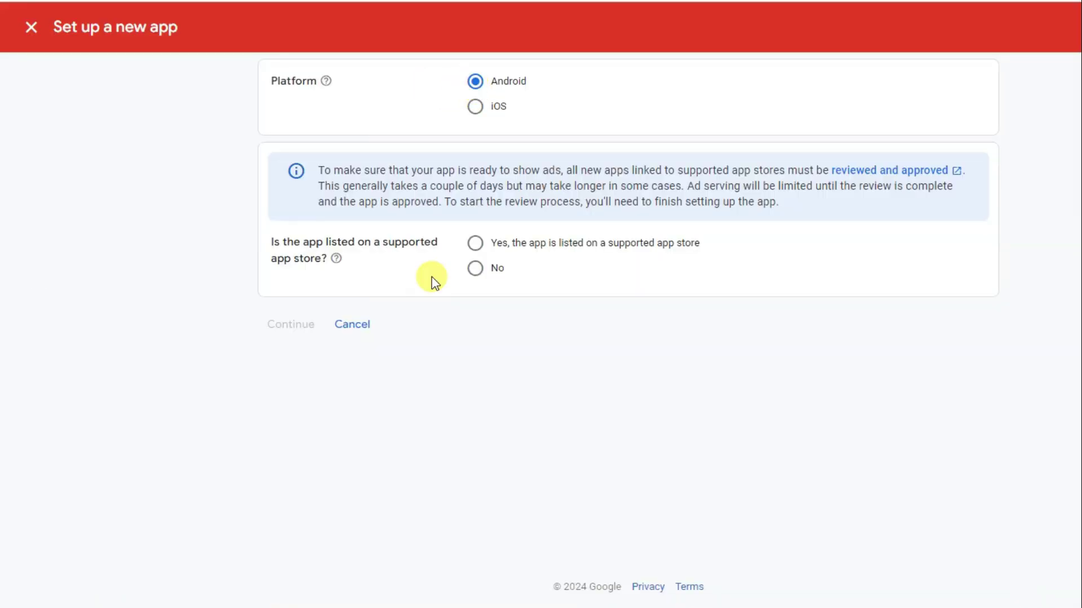
click(475, 268)
drag(323, 259, 279, 236)
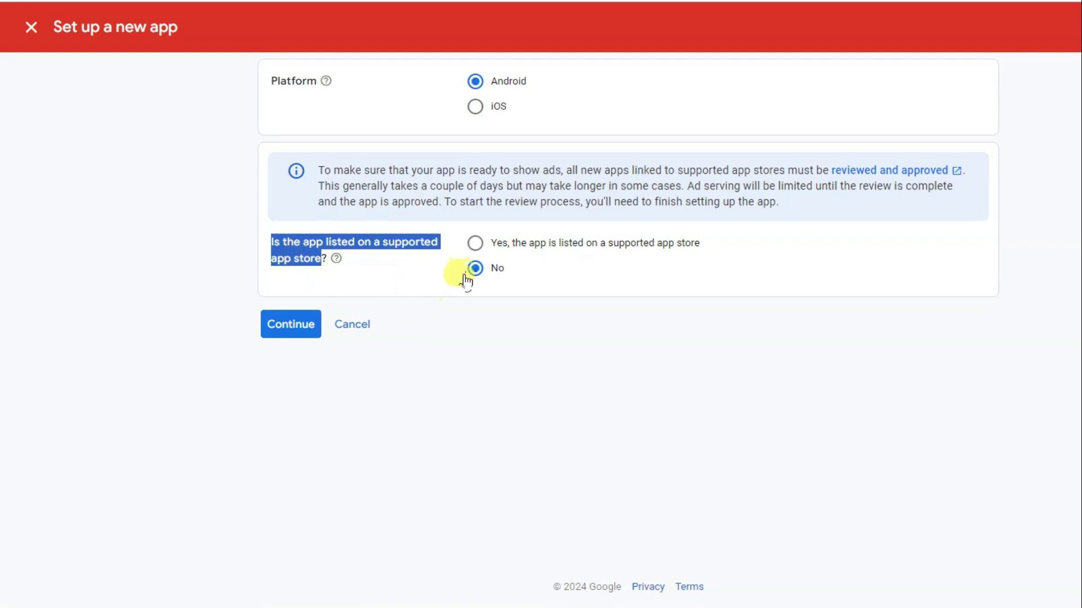
click(299, 328)
- Copy the app title 'Single player multiple games' from the AppCreator24 breadcrumb
click(524, 139)
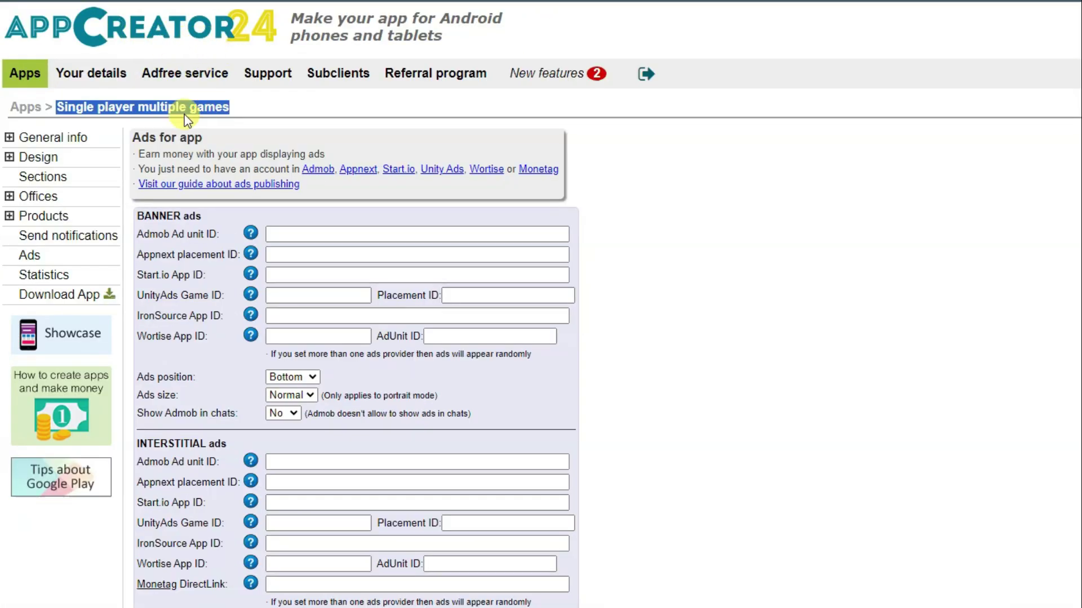
right_click(120, 112)
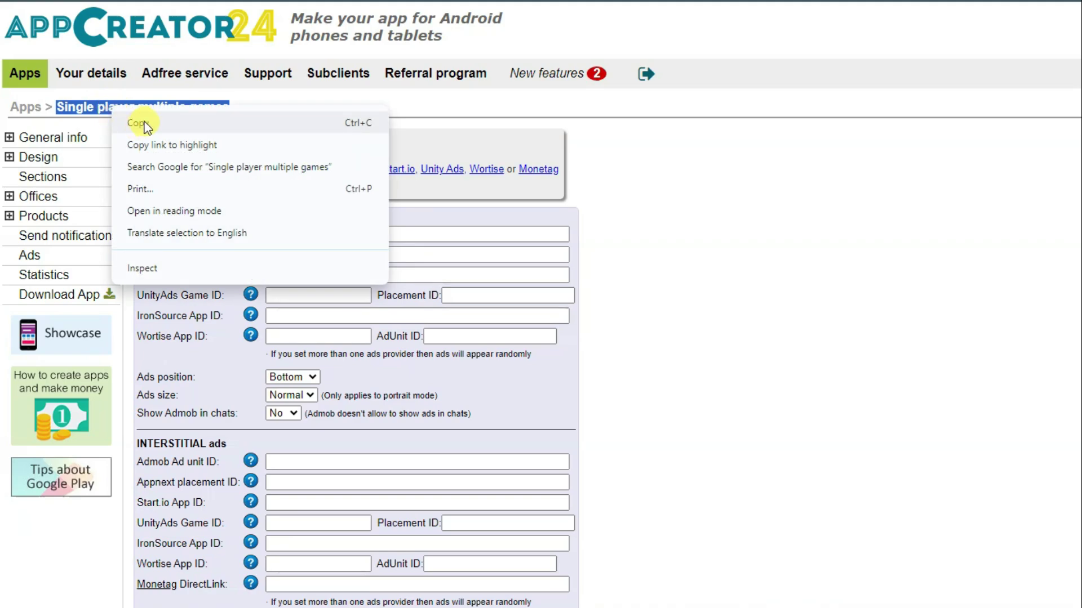
click(138, 120)
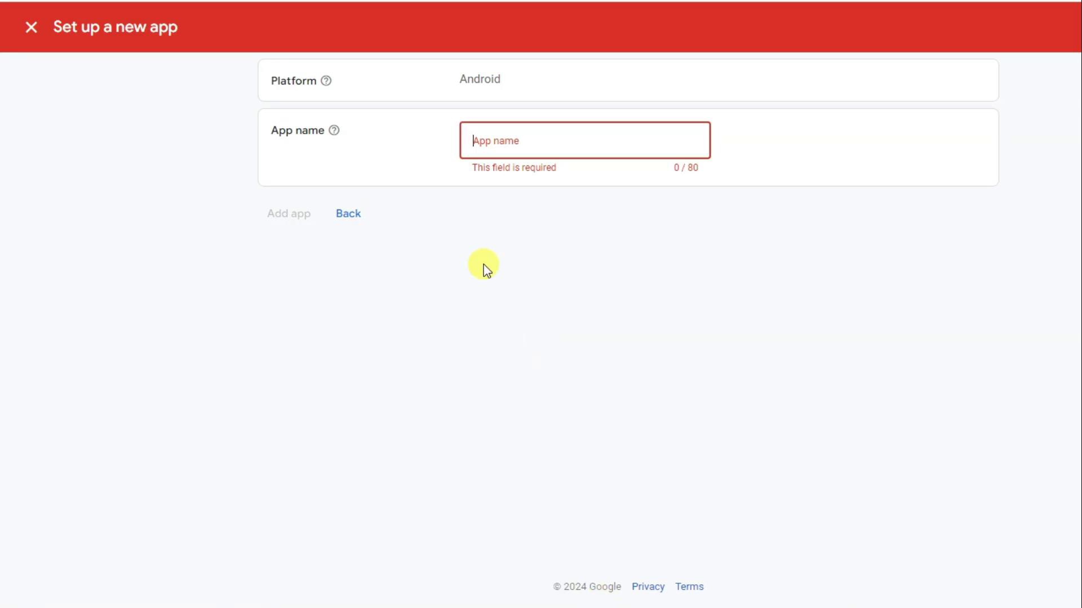
- Paste 'Single player multiple games' as the AdMob app name and add the app
right_click(497, 145)
click(527, 295)
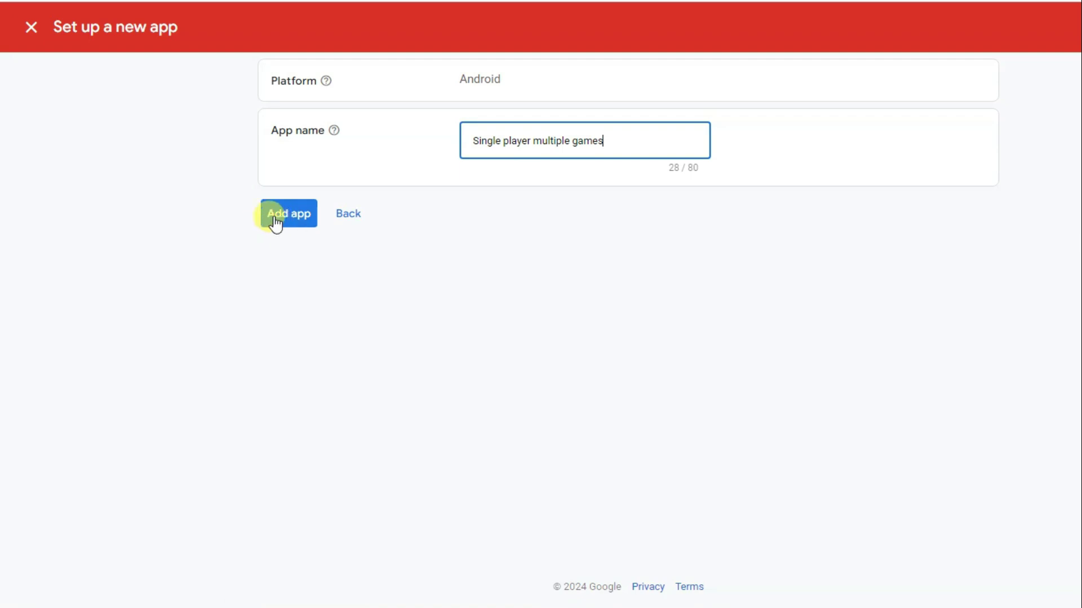
click(276, 219)
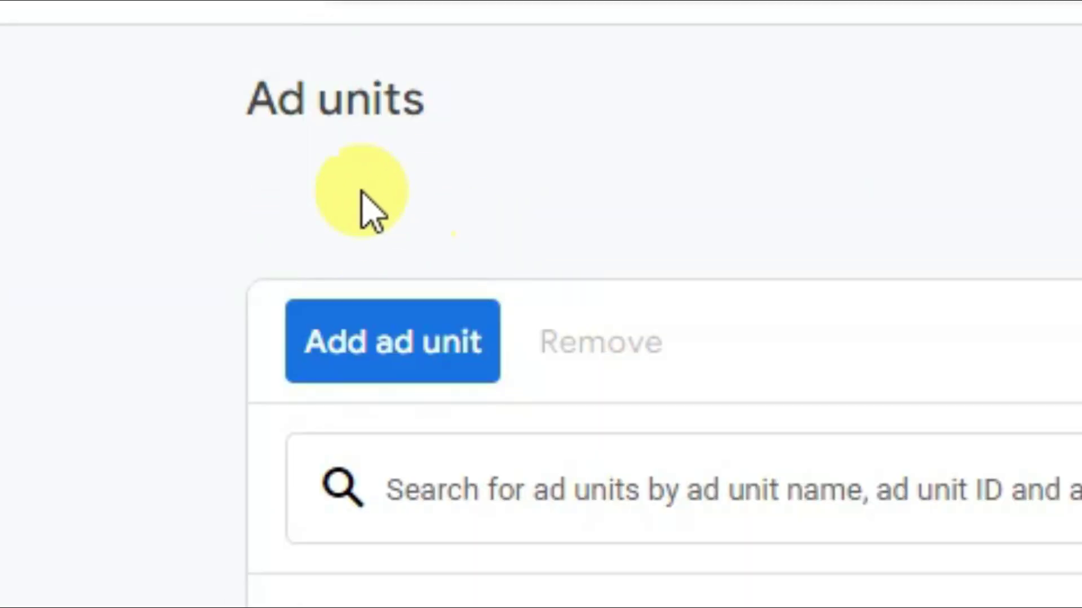
- Create a Banner ad unit named 'banner'
click(430, 362)
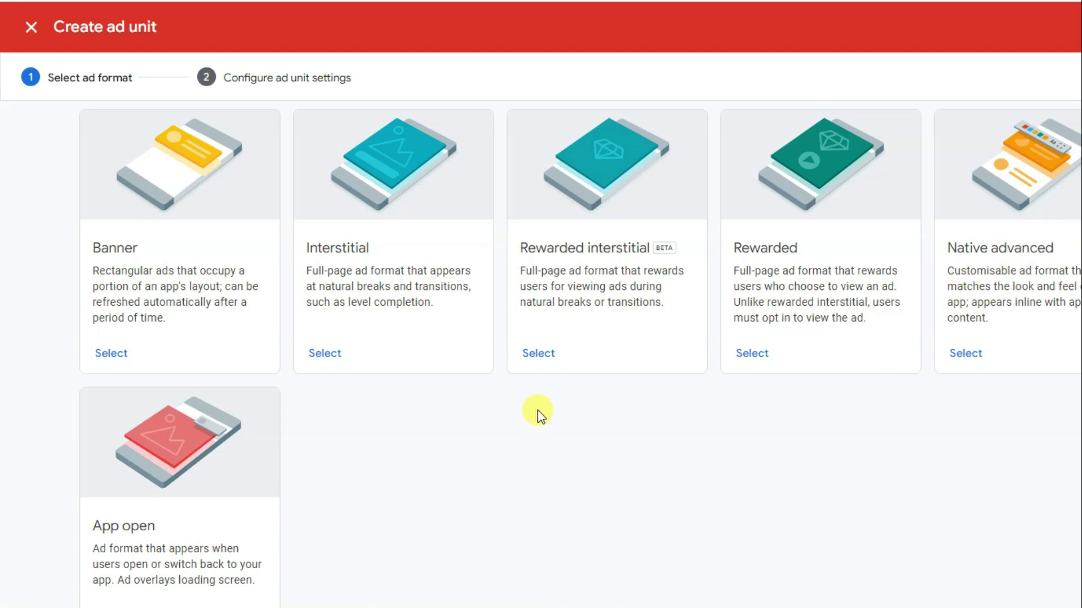
click(112, 354)
click(412, 140)
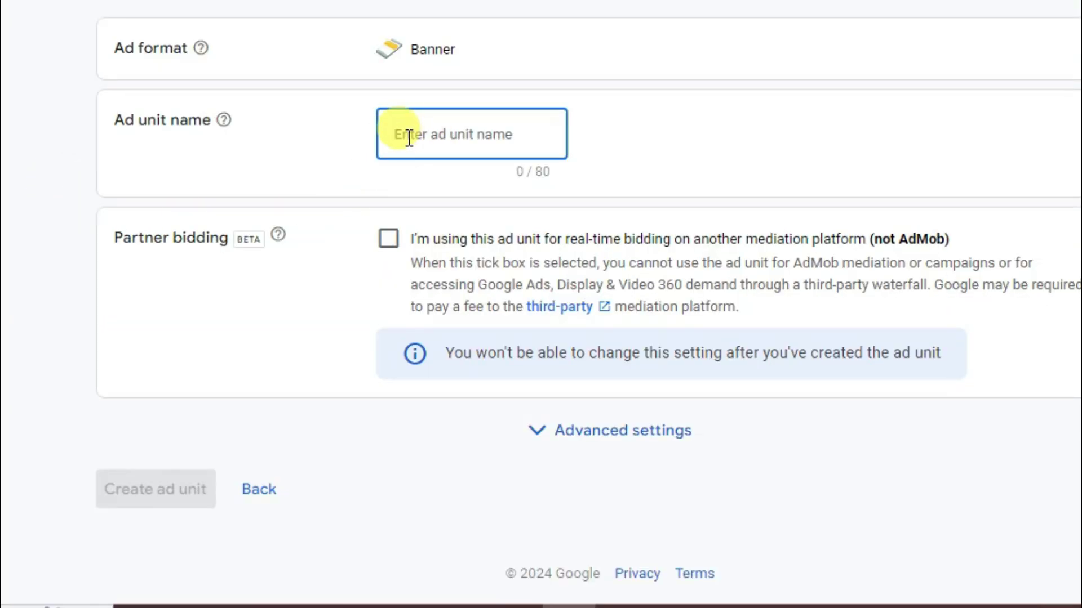
text(banner)
click(147, 503)
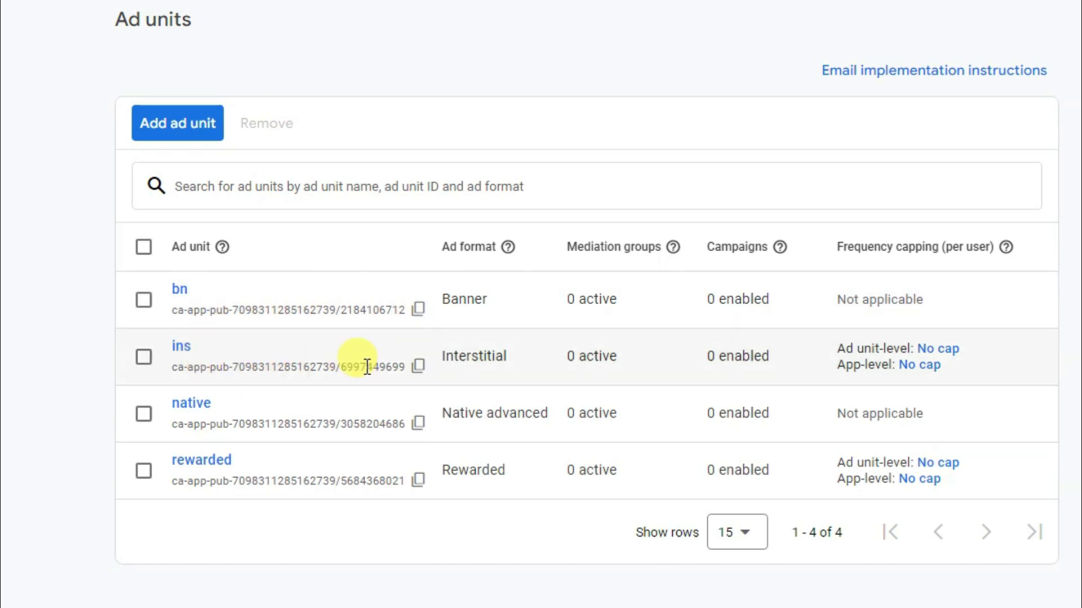
- Select the native and rewarded ad unit IDs in the AdMob ad units list
drag(223, 424, 386, 423)
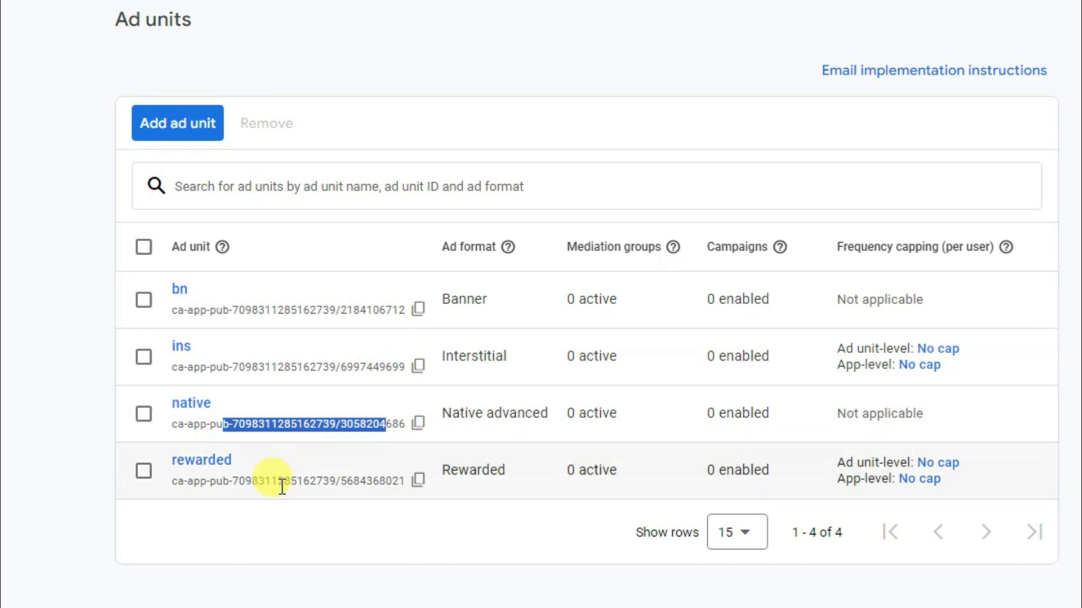
click(231, 485)
drag(230, 485, 382, 485)
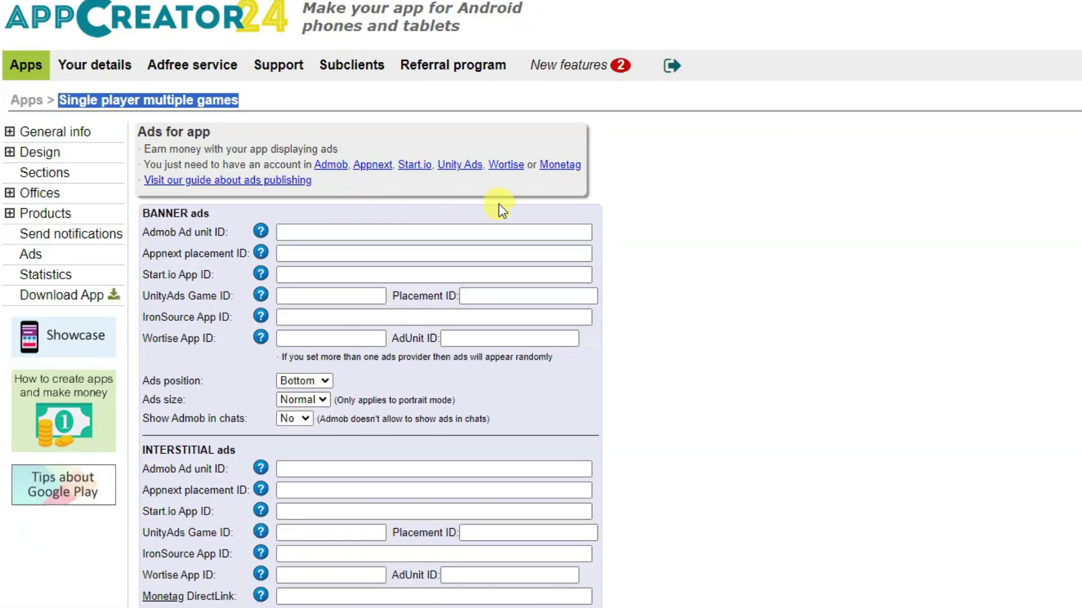
- Paste the banner ad unit ID into the Banner Admob Ad unit ID field
click(701, 223)
right_click(301, 232)
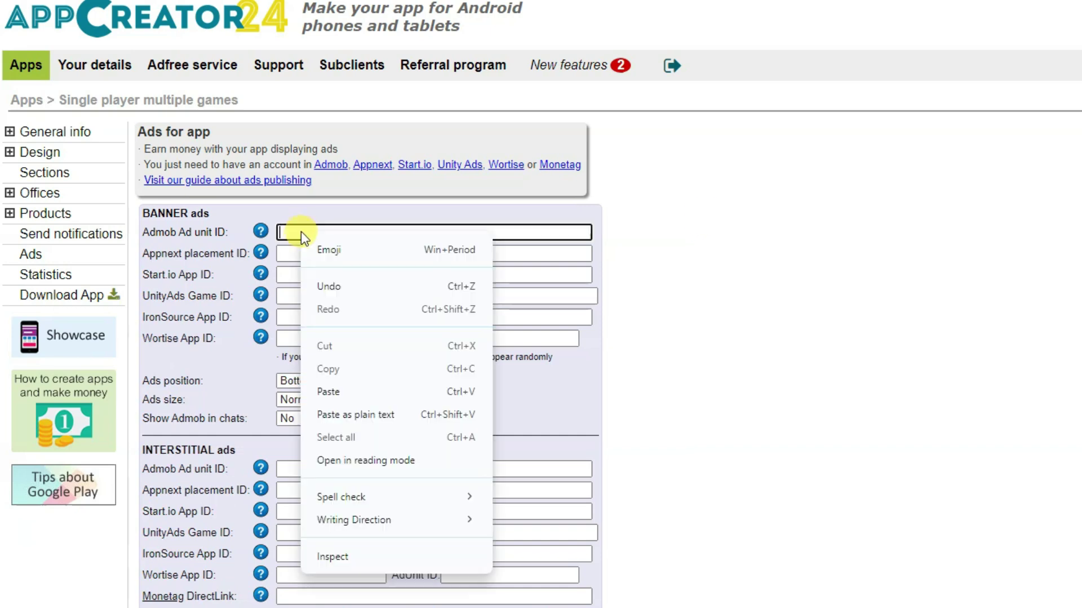
click(346, 394)
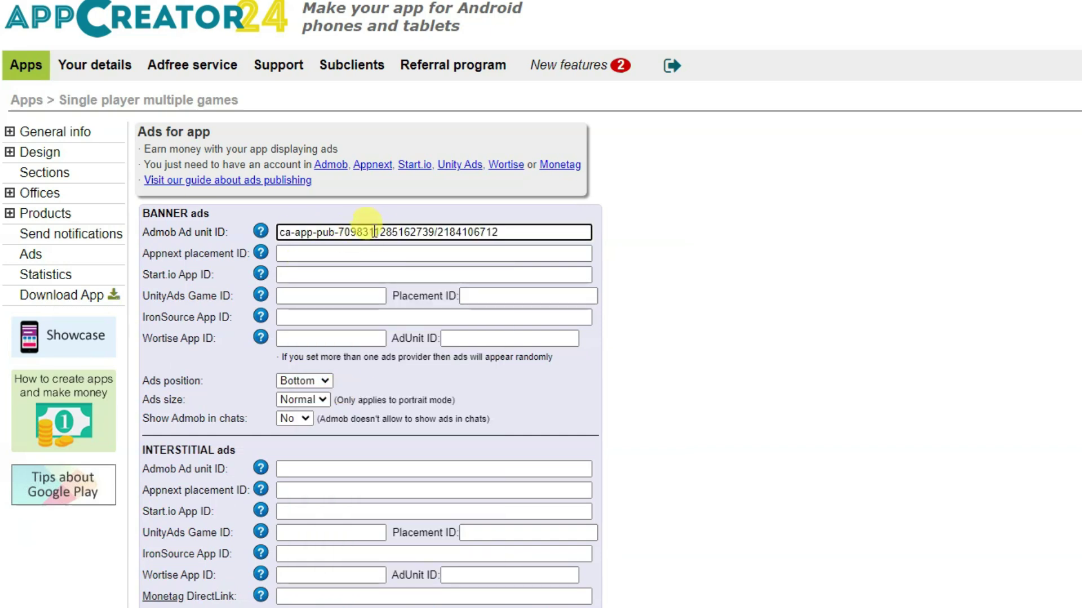
scroll(656, 242, down, 4)
- Paste the interstitial ad unit ID into its field and save the ads settings
click(303, 225)
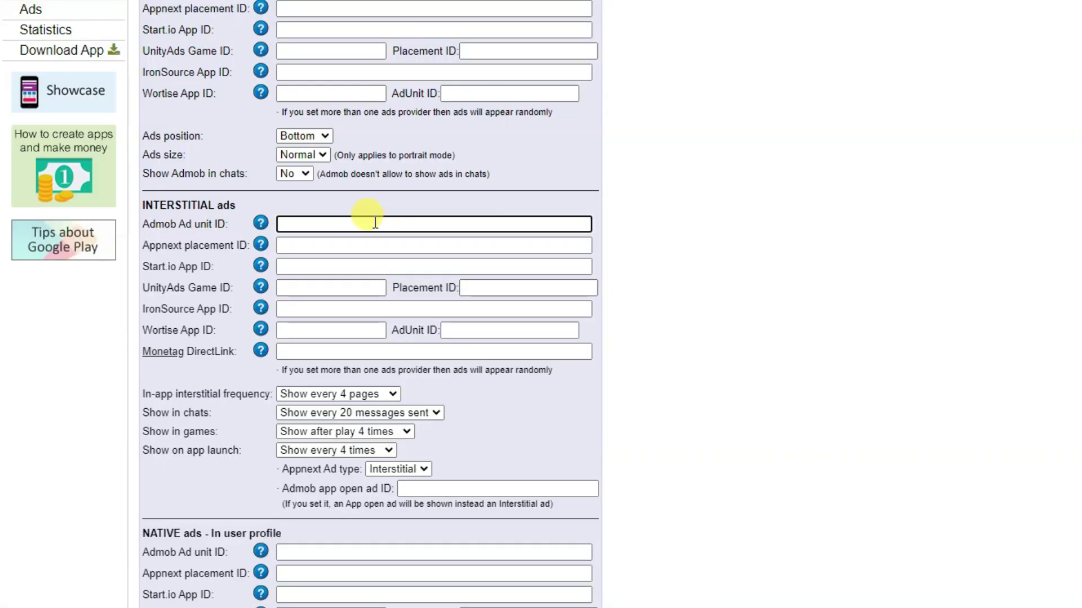
right_click(339, 220)
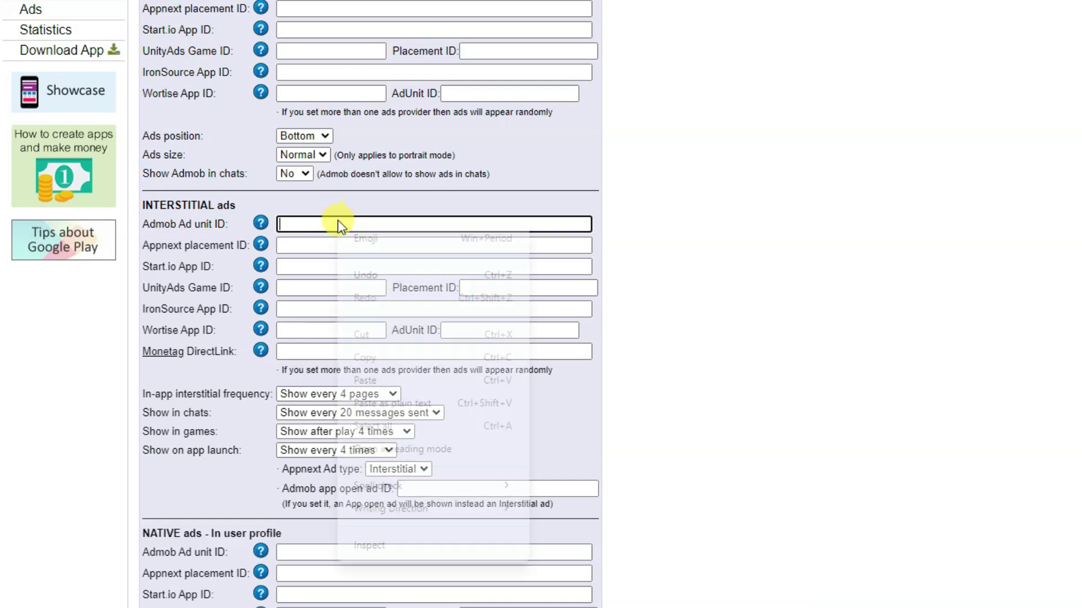
click(379, 383)
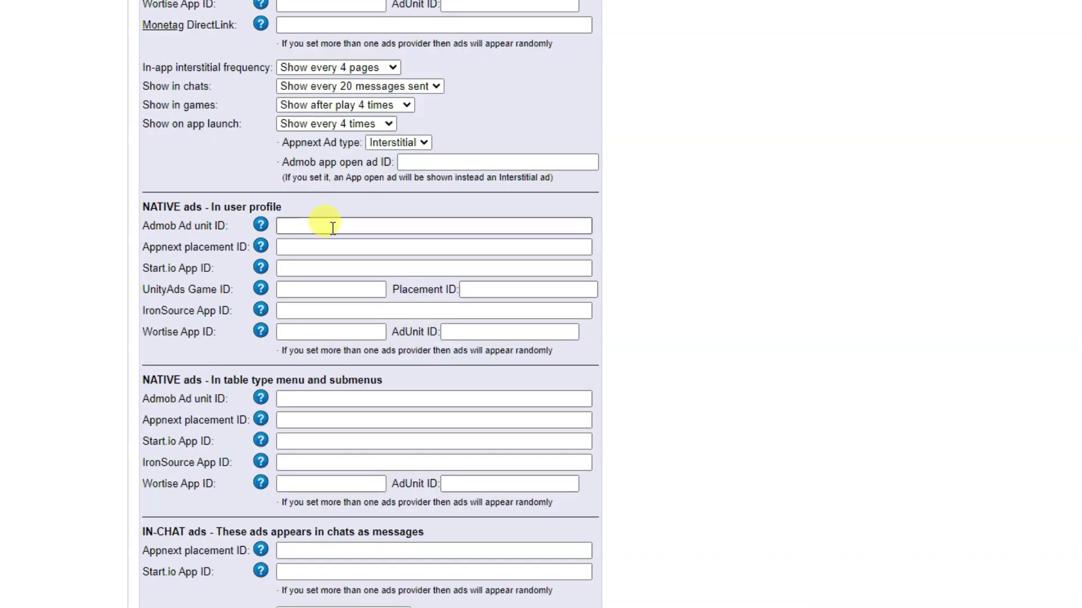
scroll(351, 228, down, 9)
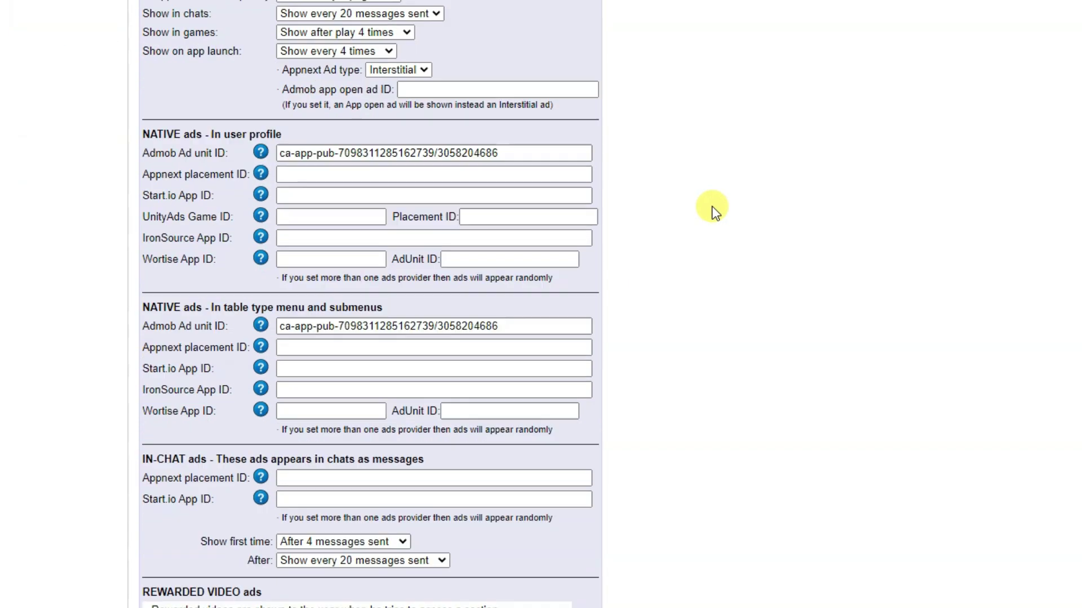
scroll(712, 210, down, 3)
scroll(712, 210, down, 3)
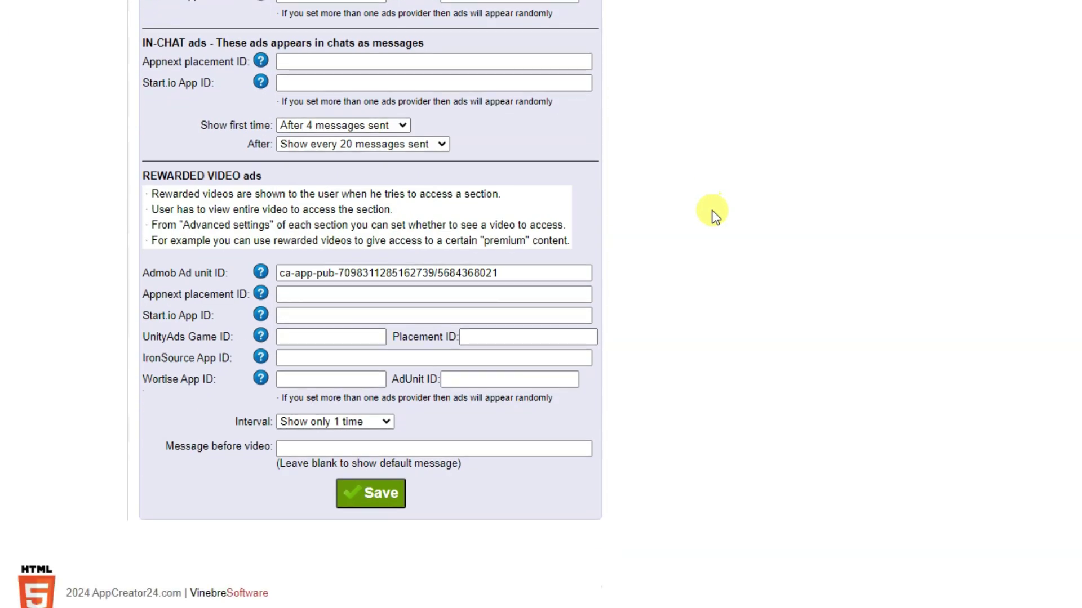
click(370, 494)
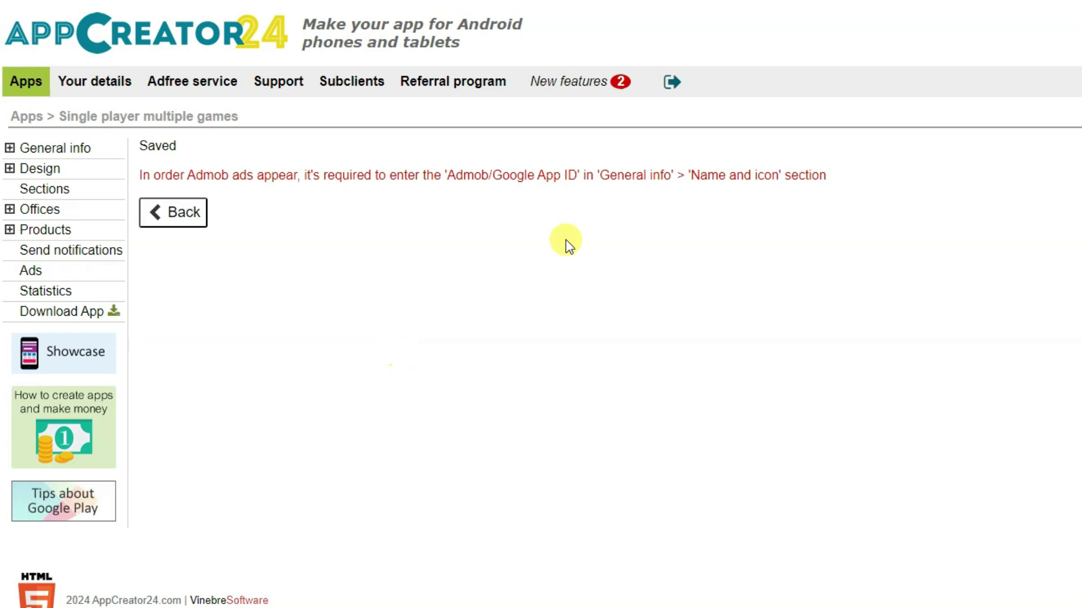
- Open General info > Name and icon, then copy the App ID from AdMob's App settings
click(75, 152)
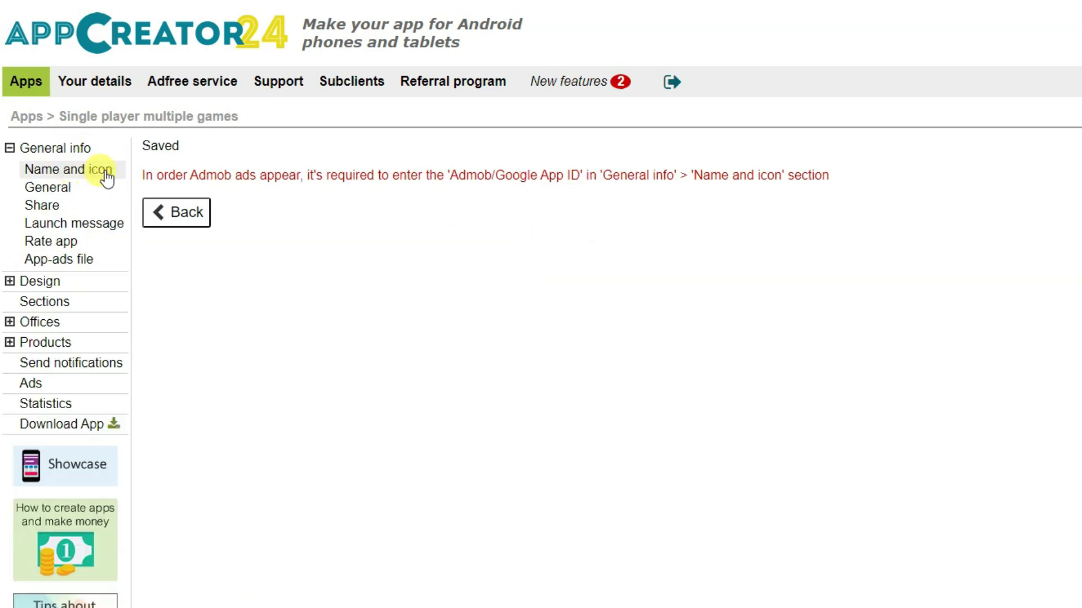
click(86, 172)
scroll(525, 252, down, 10)
click(316, 397)
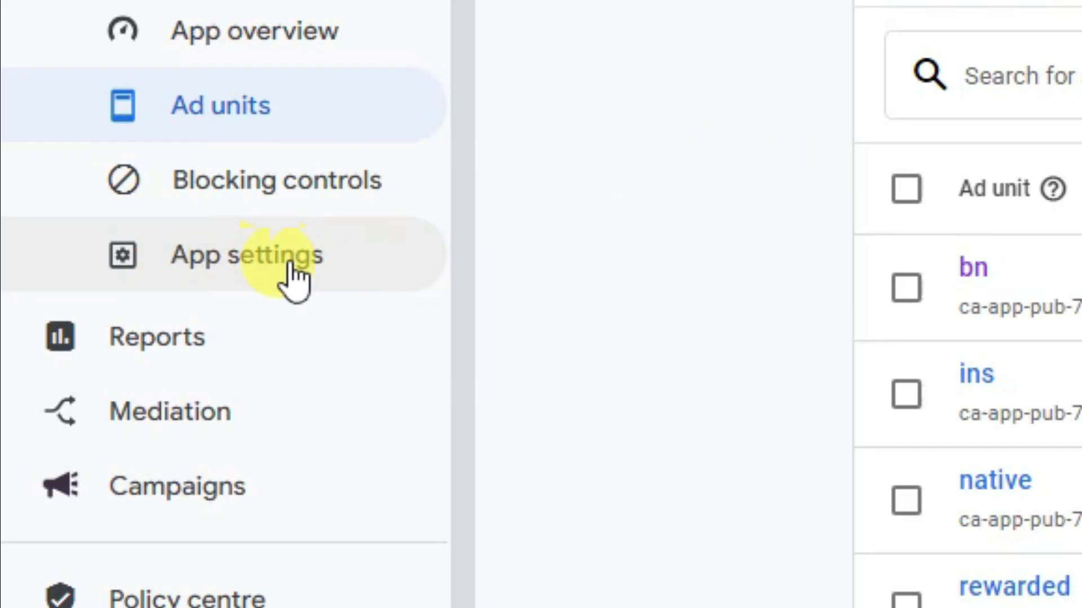
click(294, 278)
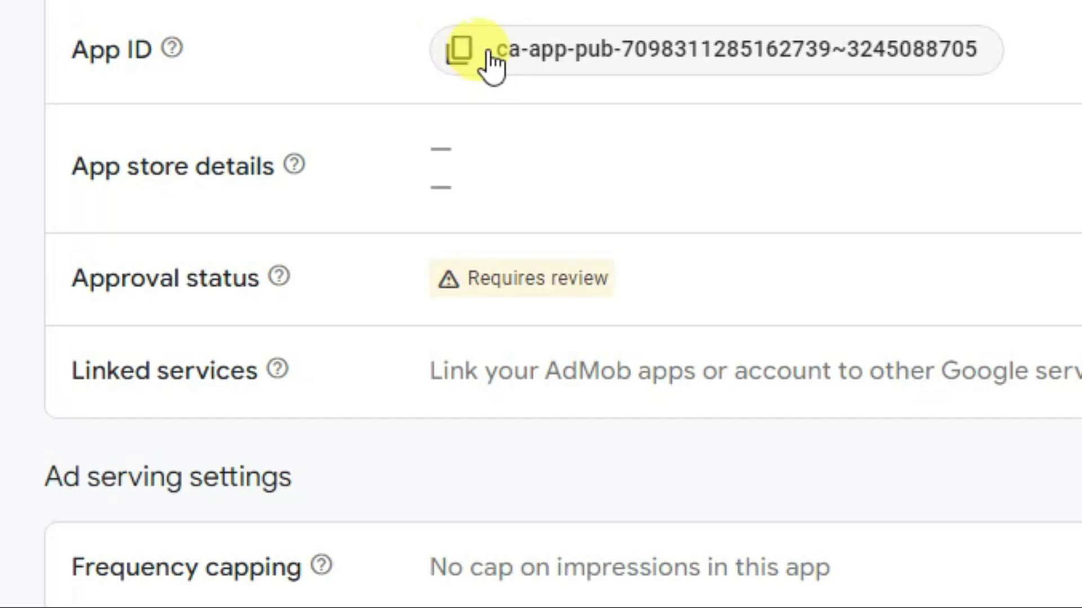
click(459, 50)
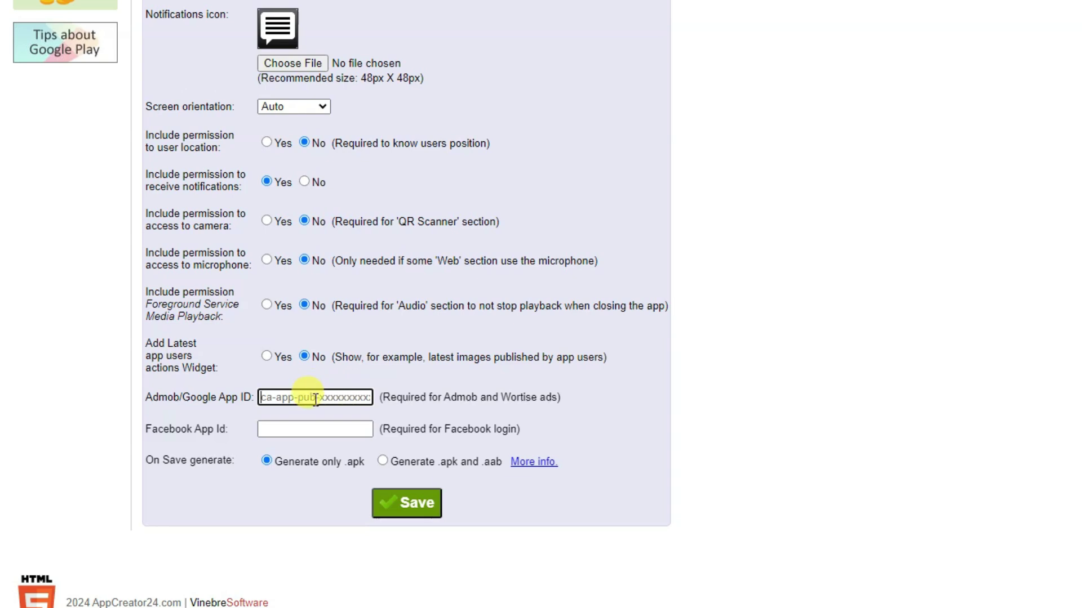
- Paste the AdMob App ID into the Admob/Google App ID field, save, and confirm regeneration
right_click(315, 398)
click(375, 226)
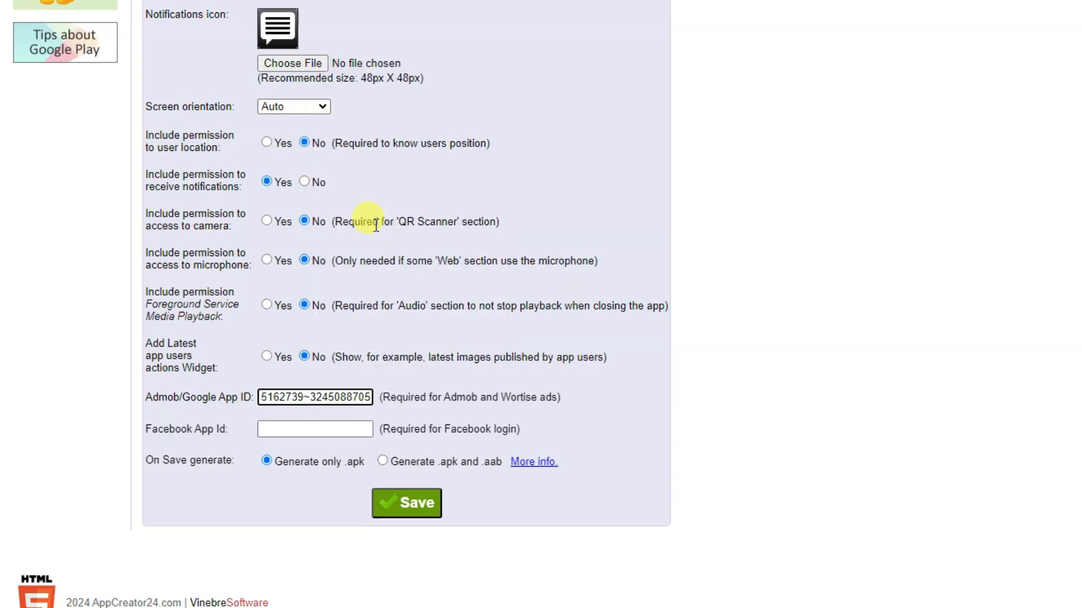
click(407, 510)
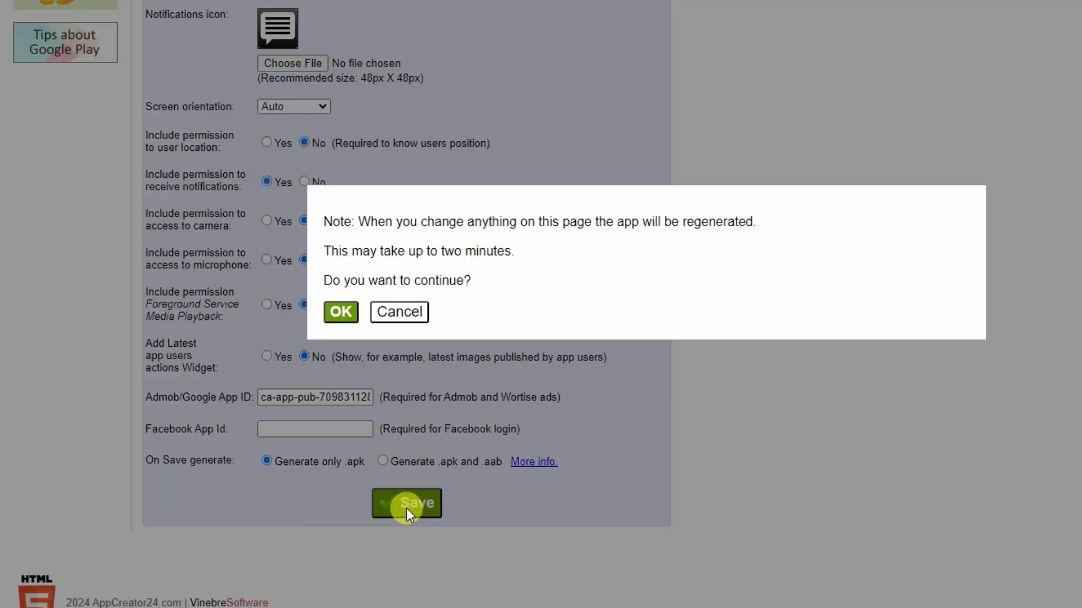
click(345, 312)
scroll(218, 268, down, 2)
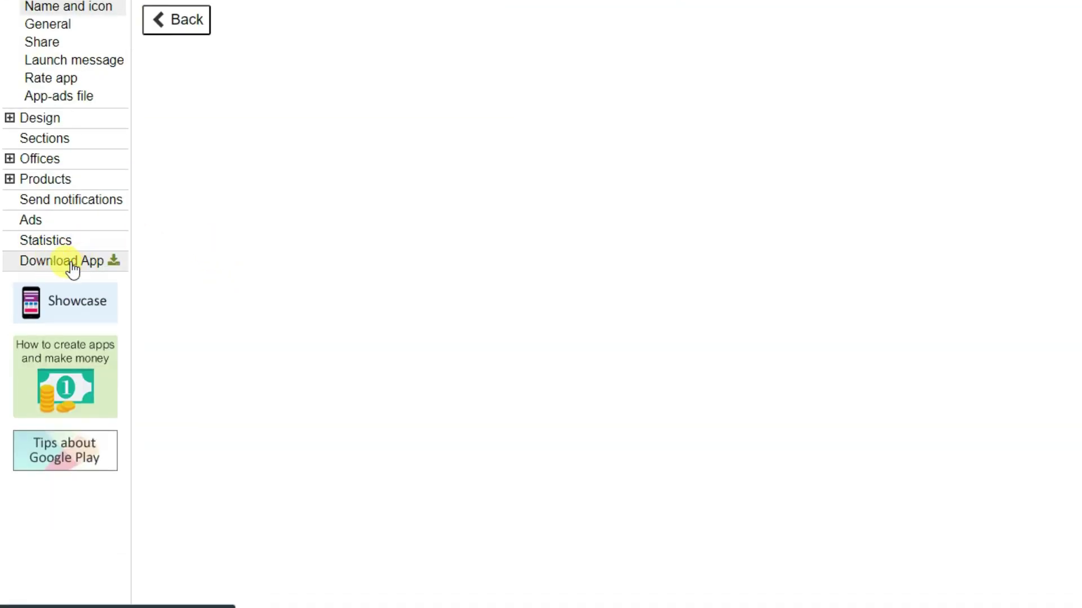
- Go to the Download App page to check the app's build queue status
click(72, 265)
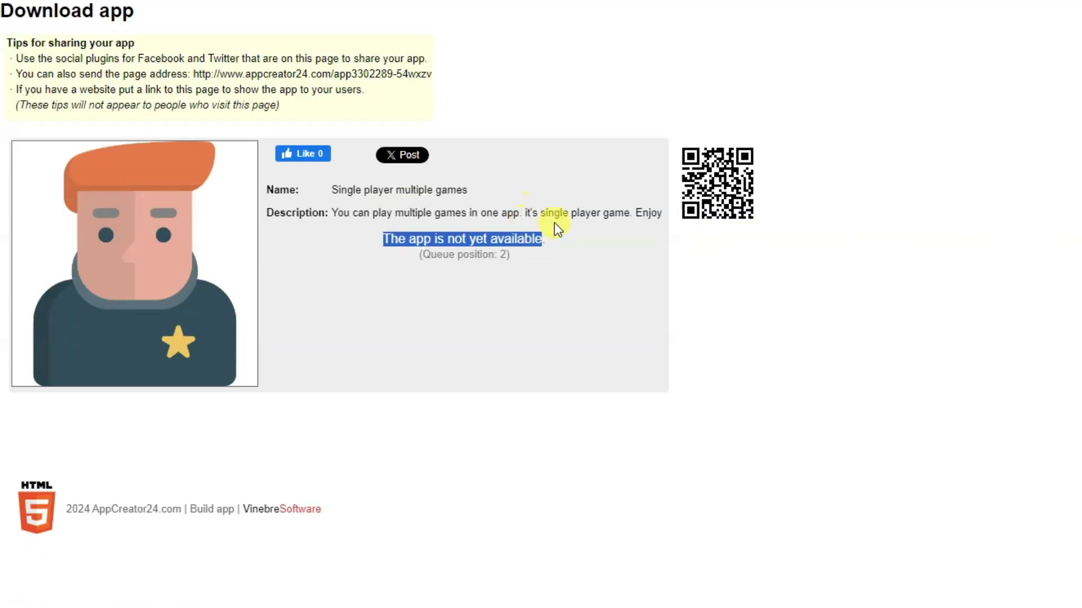